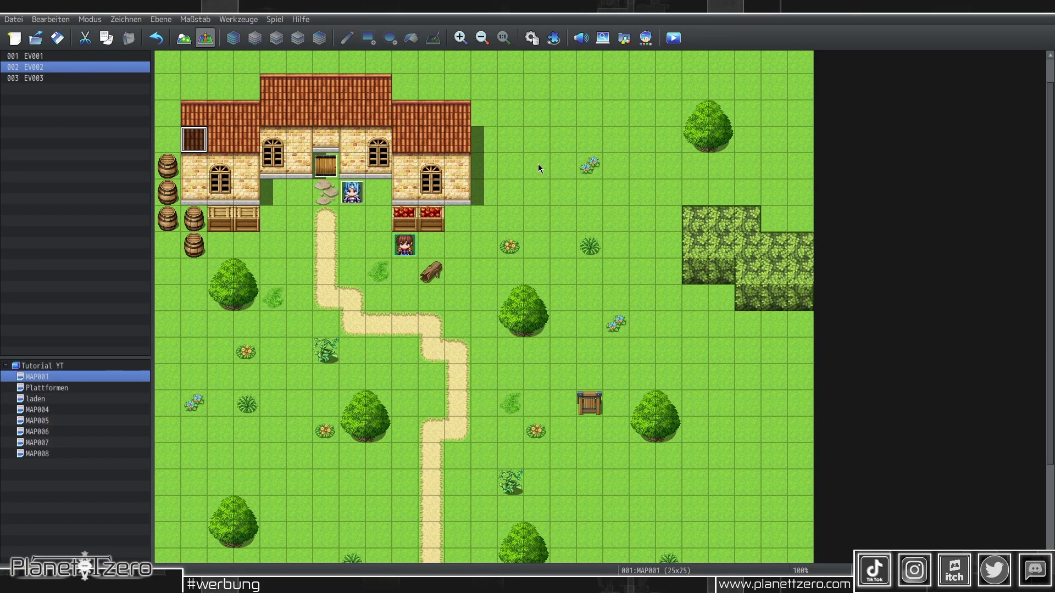
Create event EV004 on an empty town-map tile with a Parallel trigger.
{"action": "double_click", "coordinate": [539, 164]}
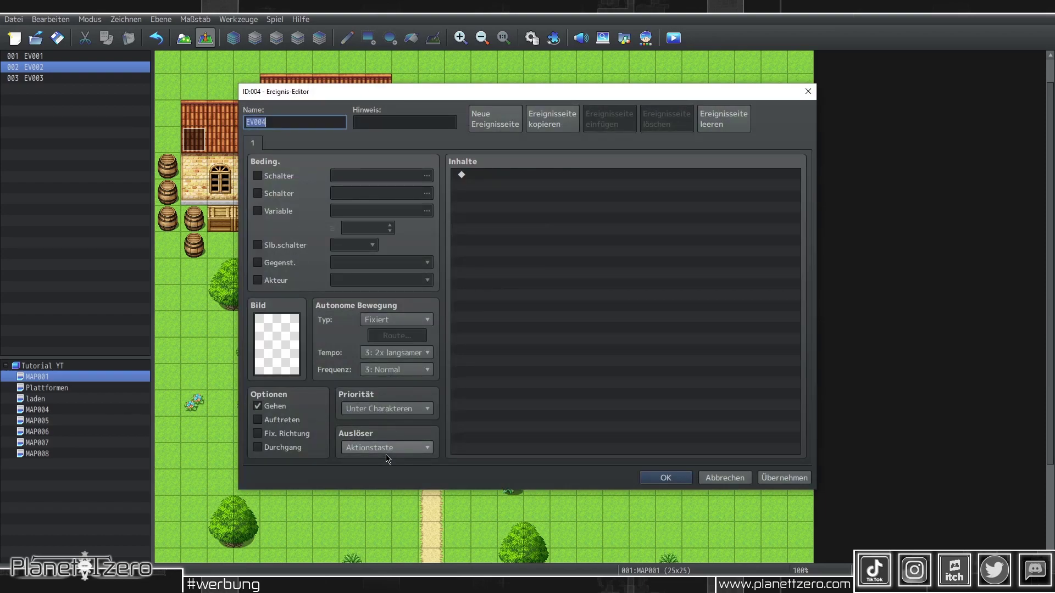
{"action": "left_click", "coordinate": [378, 450]}
{"action": "left_click", "coordinate": [359, 512]}
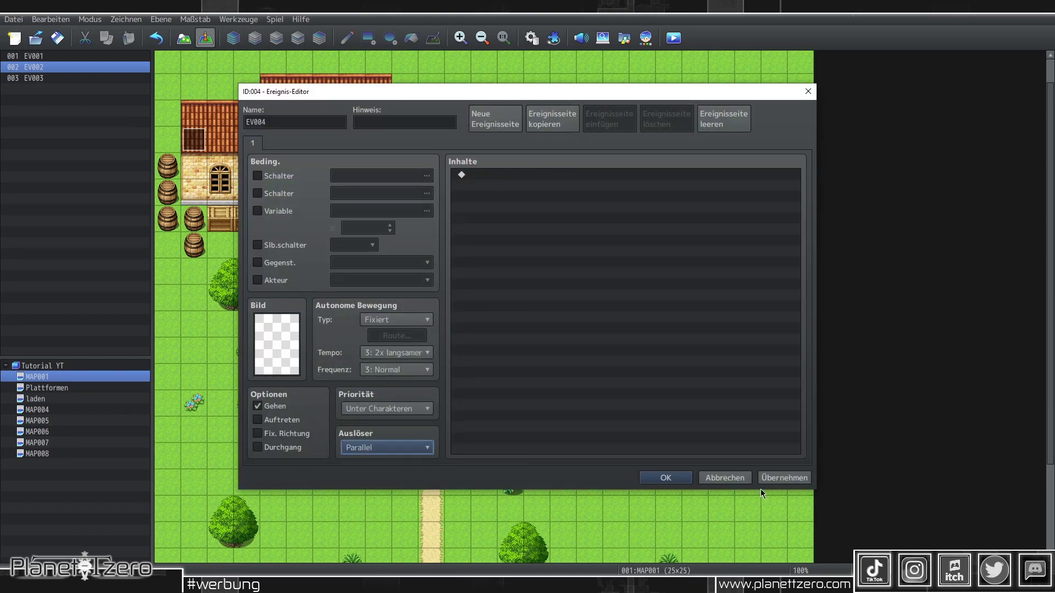
{"action": "left_click", "coordinate": [784, 478]}
Begin a Show Picture command in EV004's contents.
{"action": "double_click", "coordinate": [616, 216]}
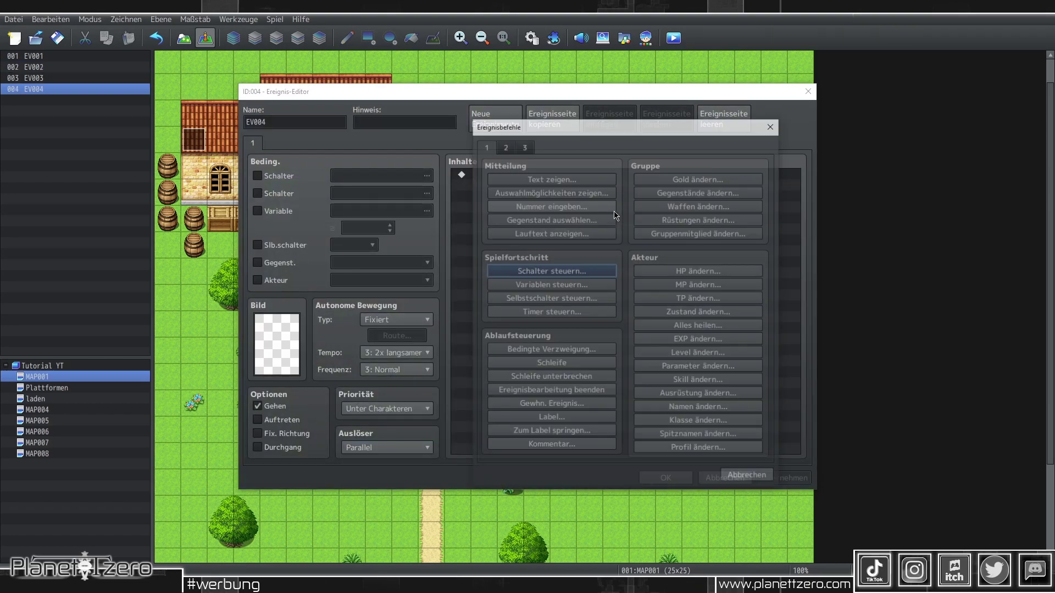
{"action": "left_click", "coordinate": [505, 146]}
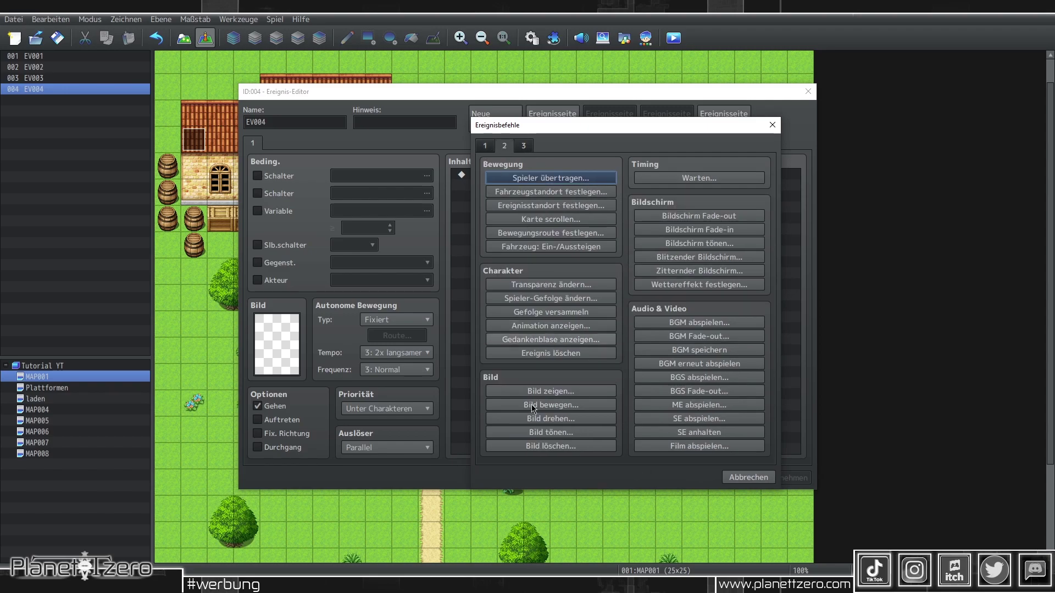
{"action": "left_click", "coordinate": [551, 393]}
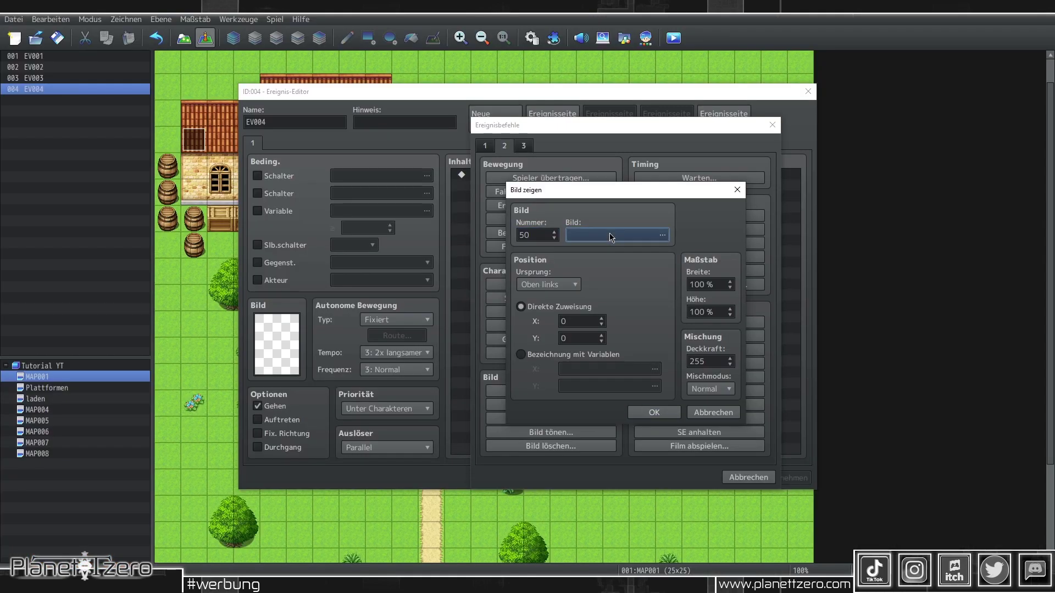
Pick the outlined HPBalken bar as the picture's image.
{"action": "left_click", "coordinate": [555, 235]}
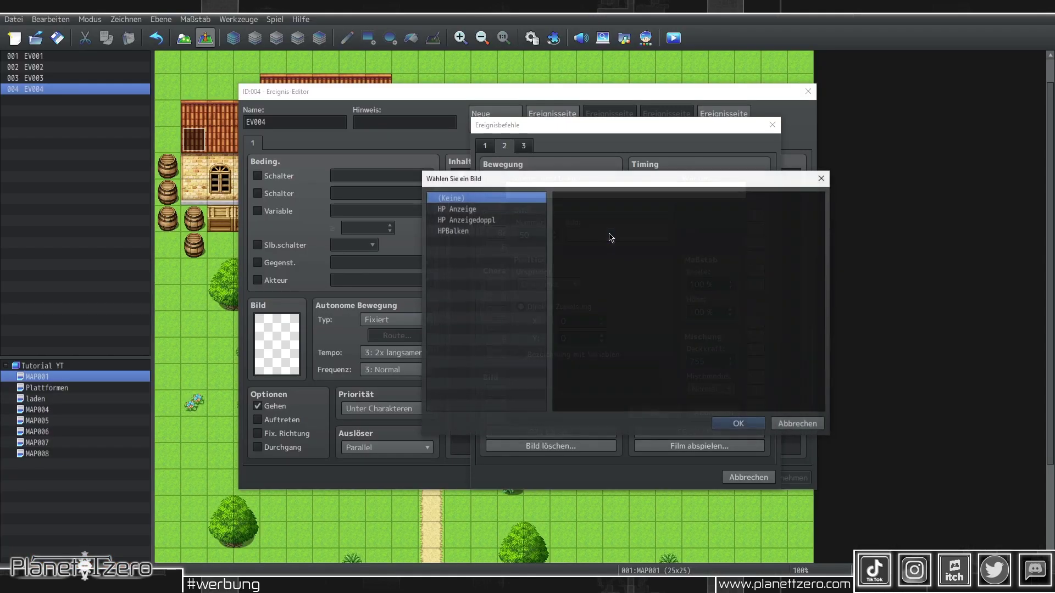
{"action": "left_click", "coordinate": [506, 212]}
{"action": "left_click", "coordinate": [506, 221]}
{"action": "left_click", "coordinate": [488, 231]}
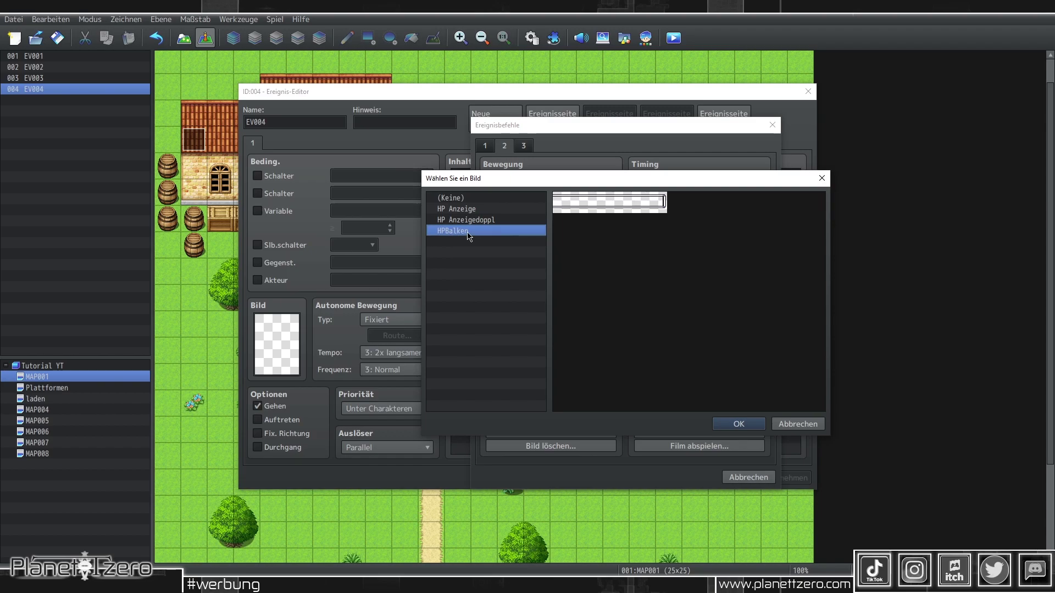
{"action": "left_click", "coordinate": [743, 425]}
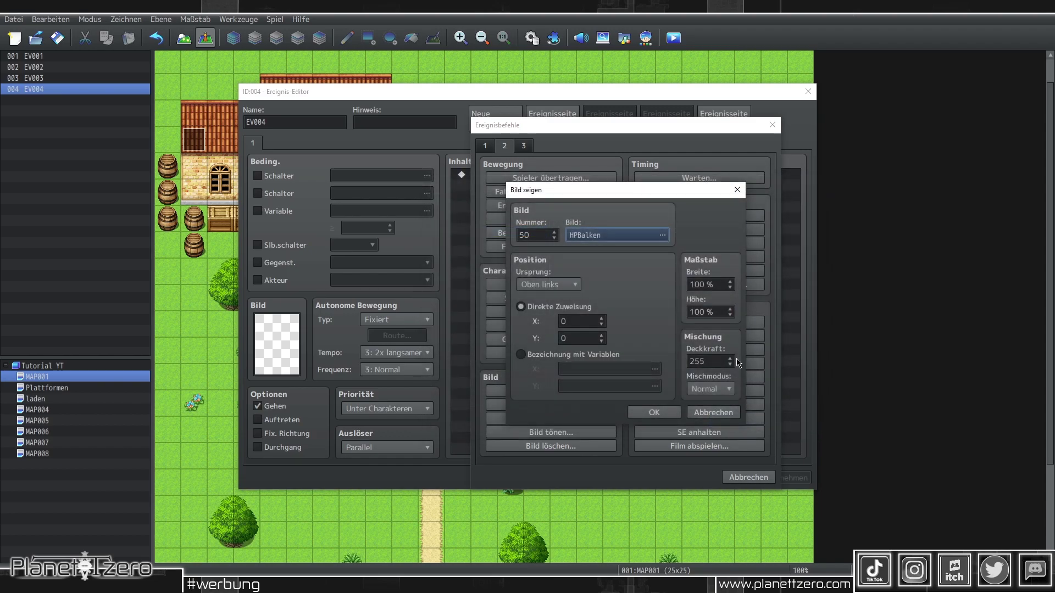
{"action": "left_click", "coordinate": [584, 231]}
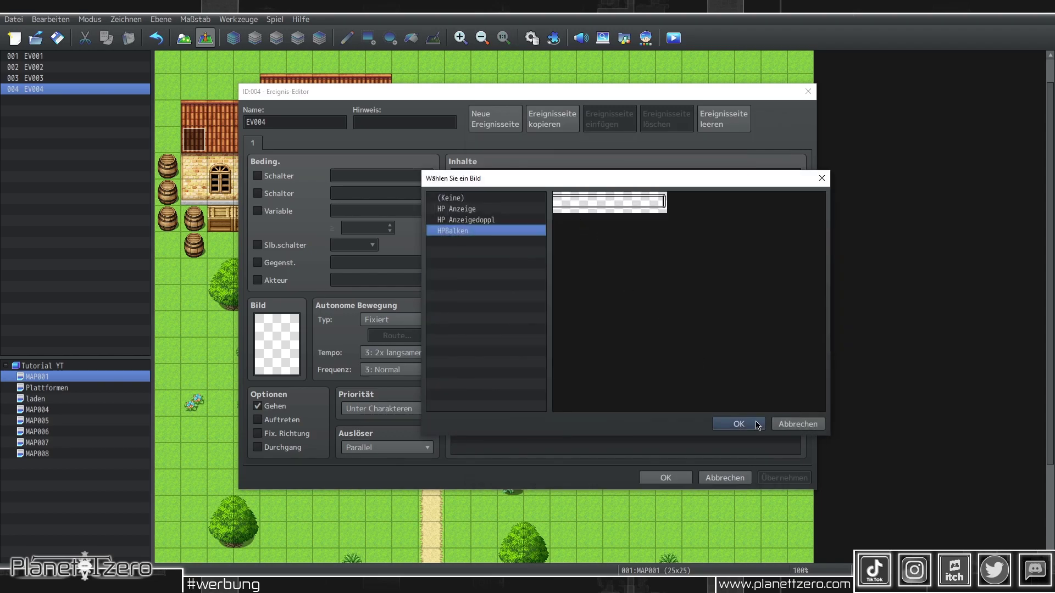
{"action": "left_click", "coordinate": [757, 424]}
Insert the HPBalken Show Picture command and edit the second picture line as number 50.
{"action": "left_click", "coordinate": [676, 409]}
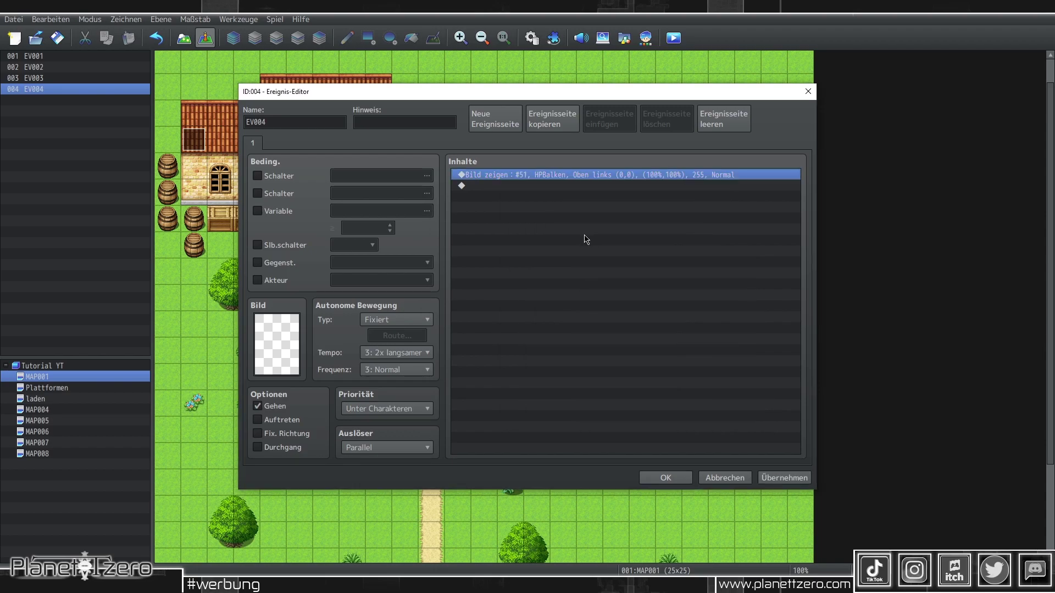
{"action": "double_click", "coordinate": [537, 198]}
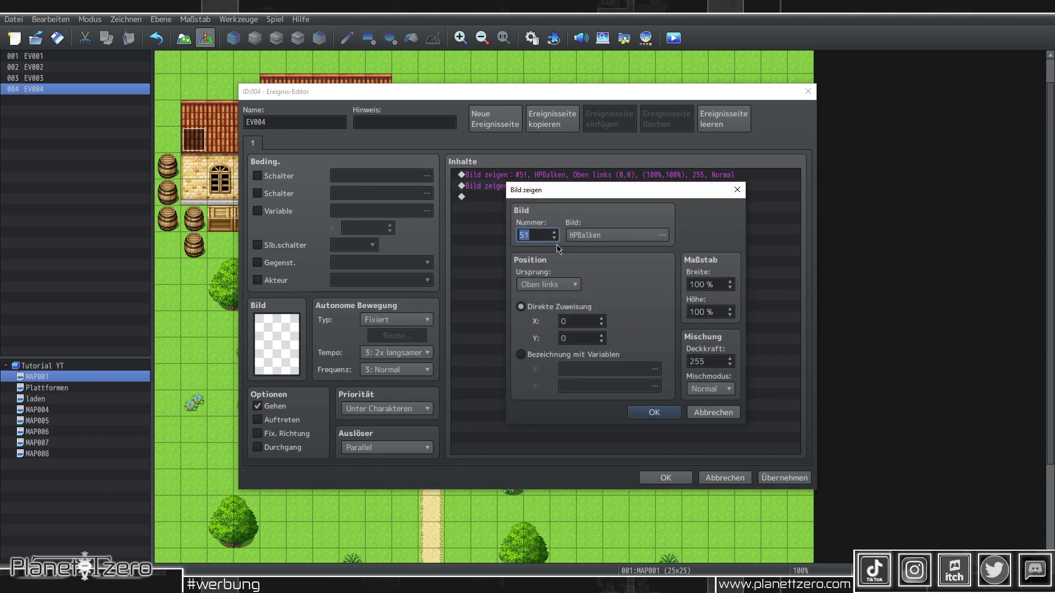
{"action": "type", "text": "50"}
{"action": "left_click", "coordinate": [599, 236]}
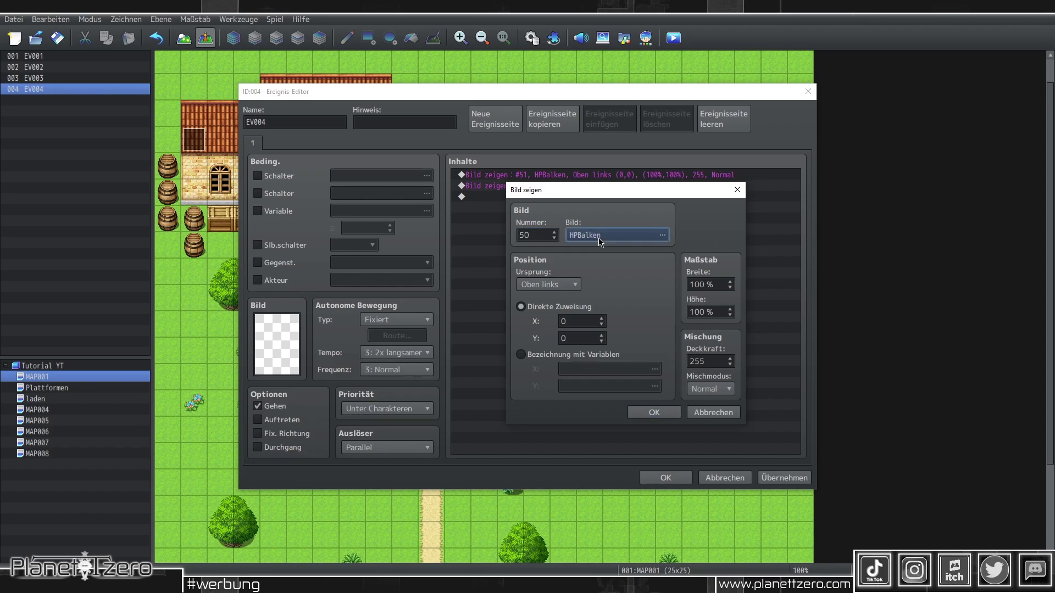
Swap the second picture's image from HPBalken to the green HP Anzeigedoppl bar.
{"action": "left_click", "coordinate": [501, 220]}
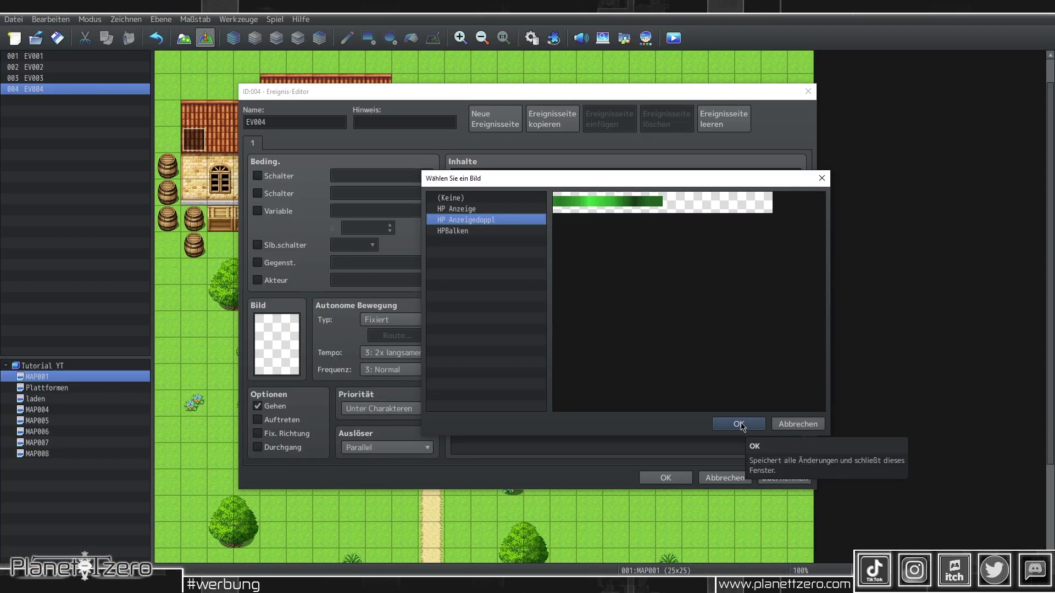
{"action": "left_click", "coordinate": [739, 425]}
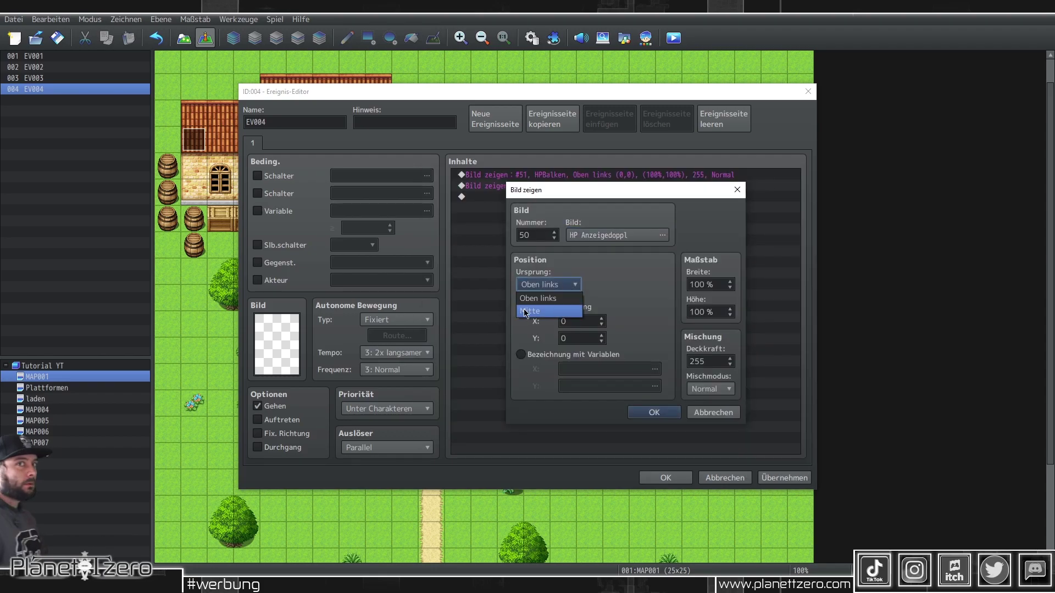
Anchor the HP Anzeigedoppl picture at its centre and set its Y position to 20.
{"action": "left_click", "coordinate": [555, 312]}
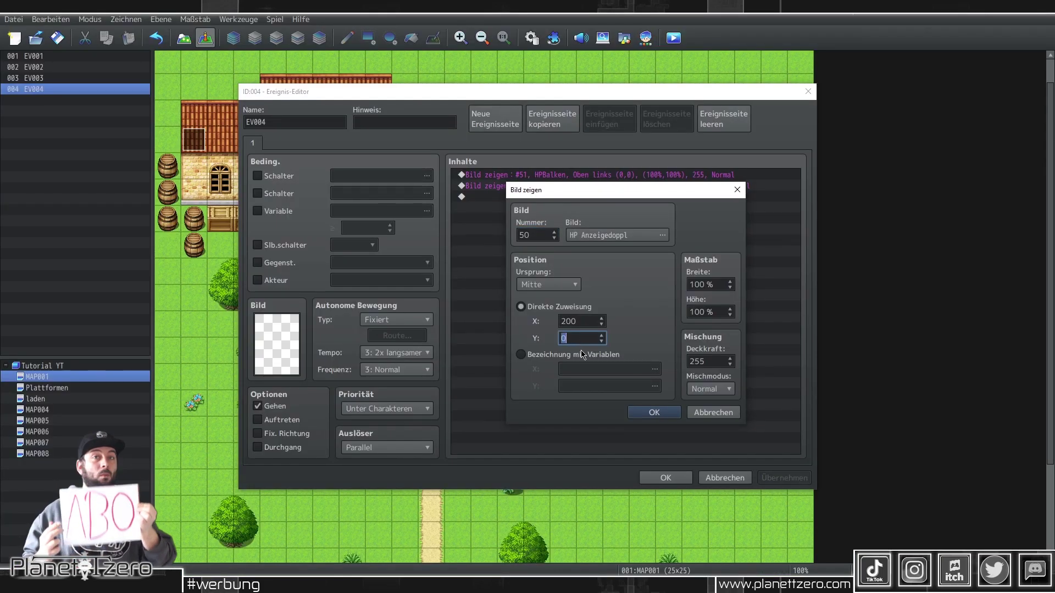
{"action": "key", "text": "BackSpace"}
{"action": "key", "text": "BackSpace"}
{"action": "type", "text": "20"}
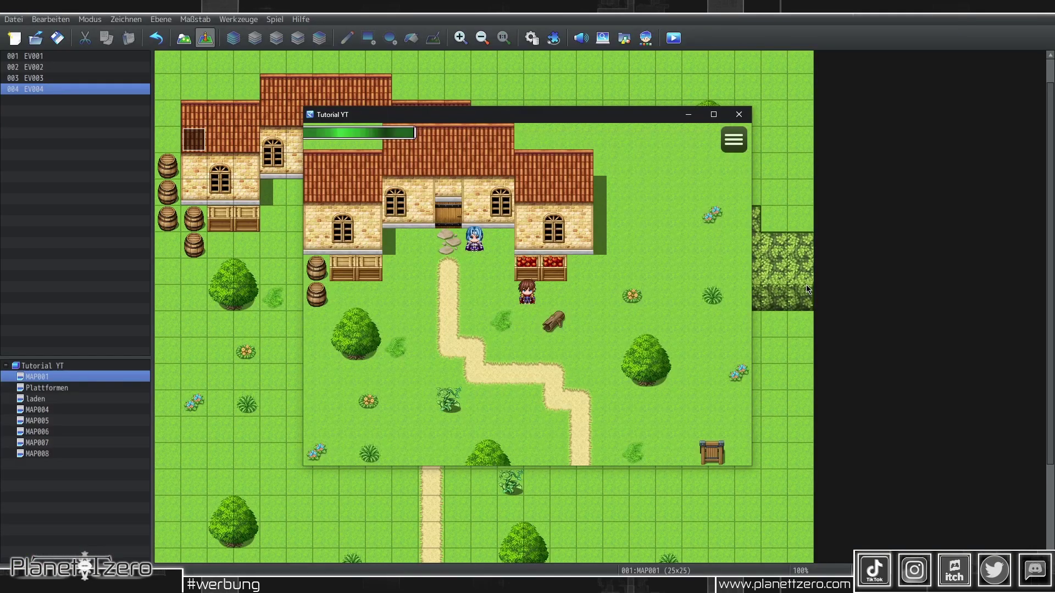
Walk the hero up and back down in the playtest, then end the playtest.
{"action": "key", "text": "Up"}
{"action": "key", "text": "Up"}
{"action": "key", "text": "Up"}
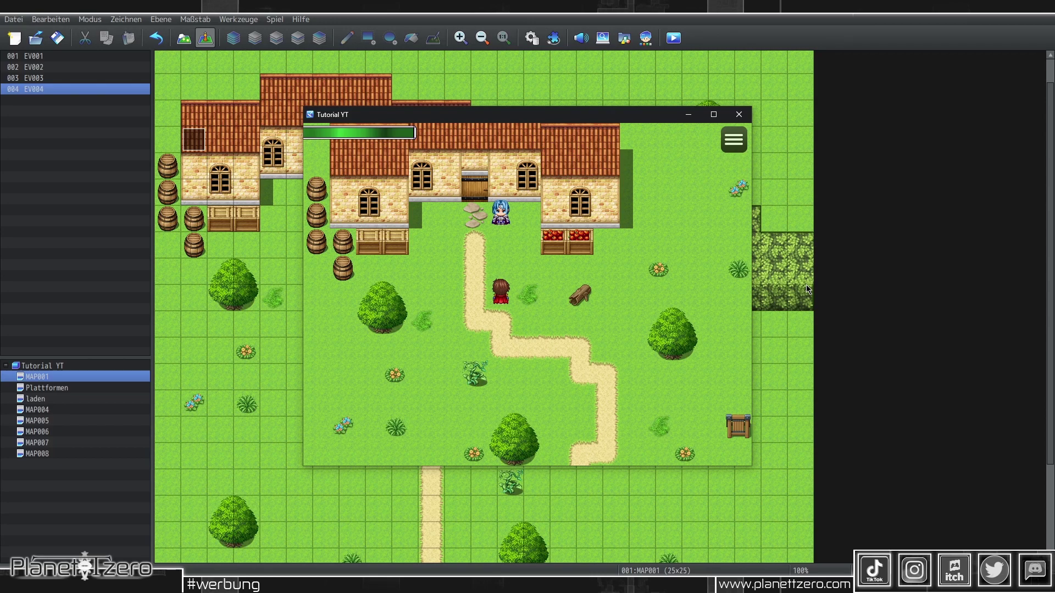
{"action": "key", "text": "Down"}
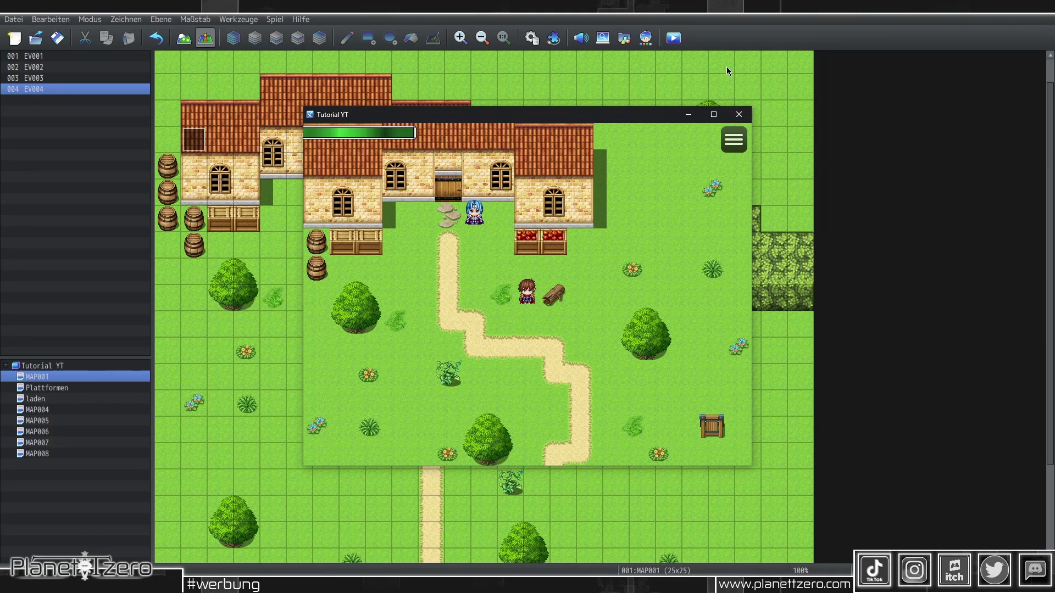
{"action": "left_click", "coordinate": [748, 114]}
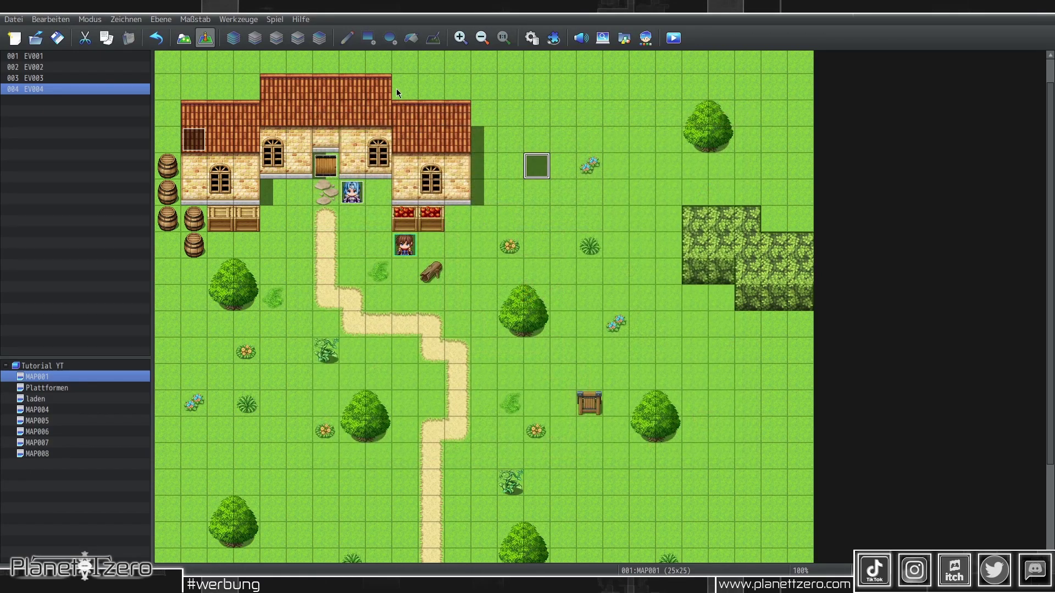
In common event HP Darstellung, start a Control Variables command on variable 0016 HP darstellung.
{"action": "left_click", "coordinate": [229, 22]}
{"action": "left_click", "coordinate": [249, 36]}
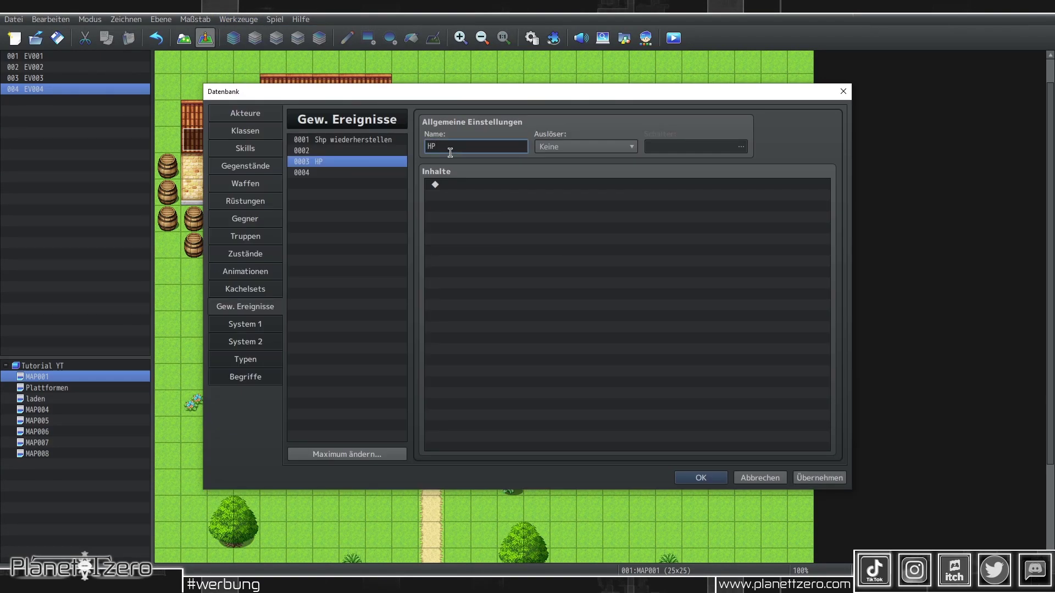
{"action": "double_click", "coordinate": [562, 214]}
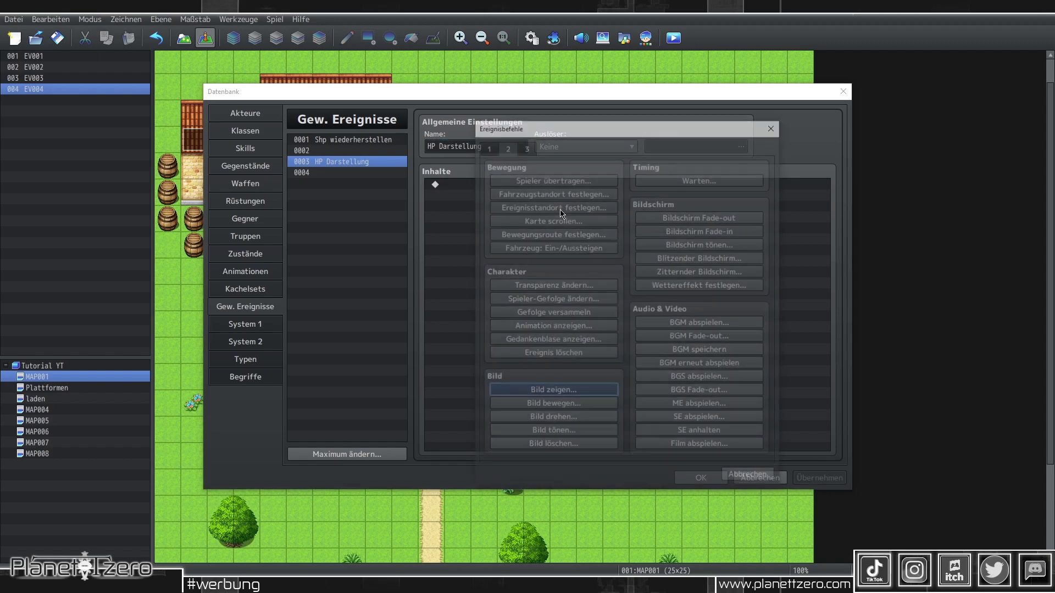
{"action": "left_click", "coordinate": [491, 146]}
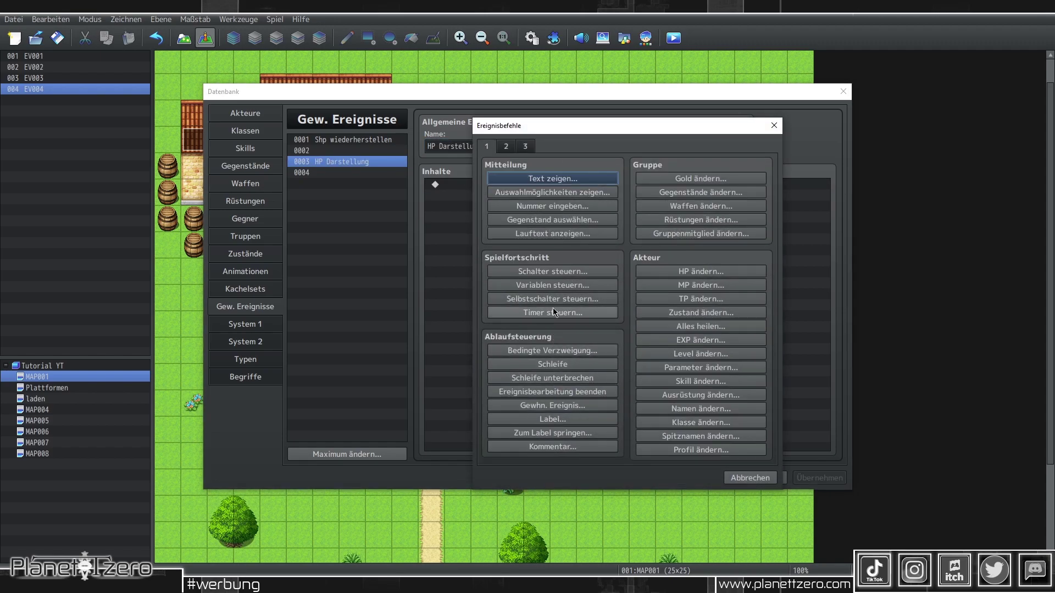
{"action": "left_click", "coordinate": [602, 283]}
{"action": "left_click", "coordinate": [621, 225]}
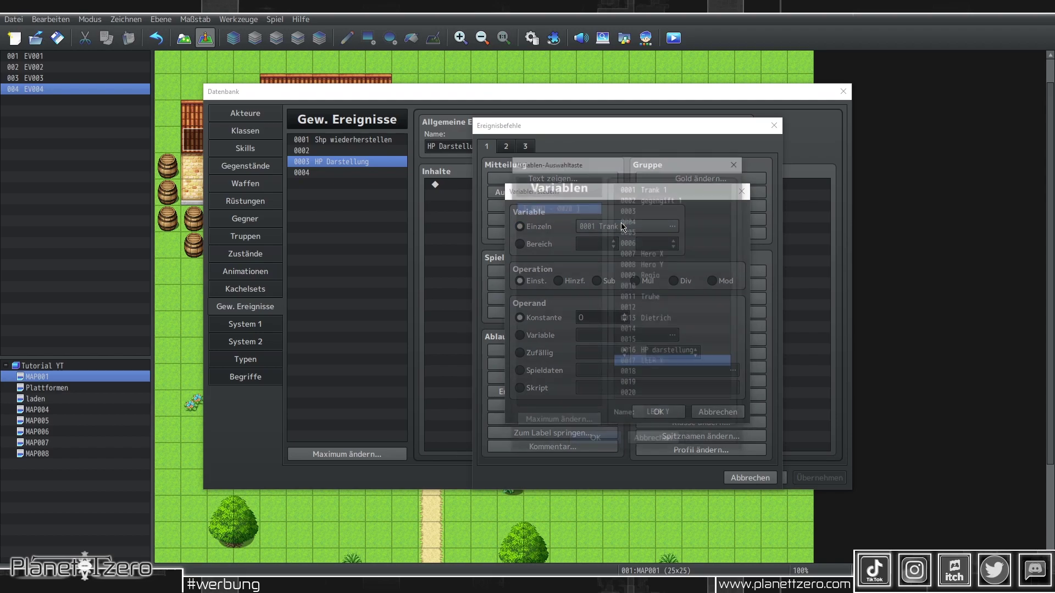
{"action": "left_click", "coordinate": [616, 364]}
{"action": "left_click", "coordinate": [676, 351]}
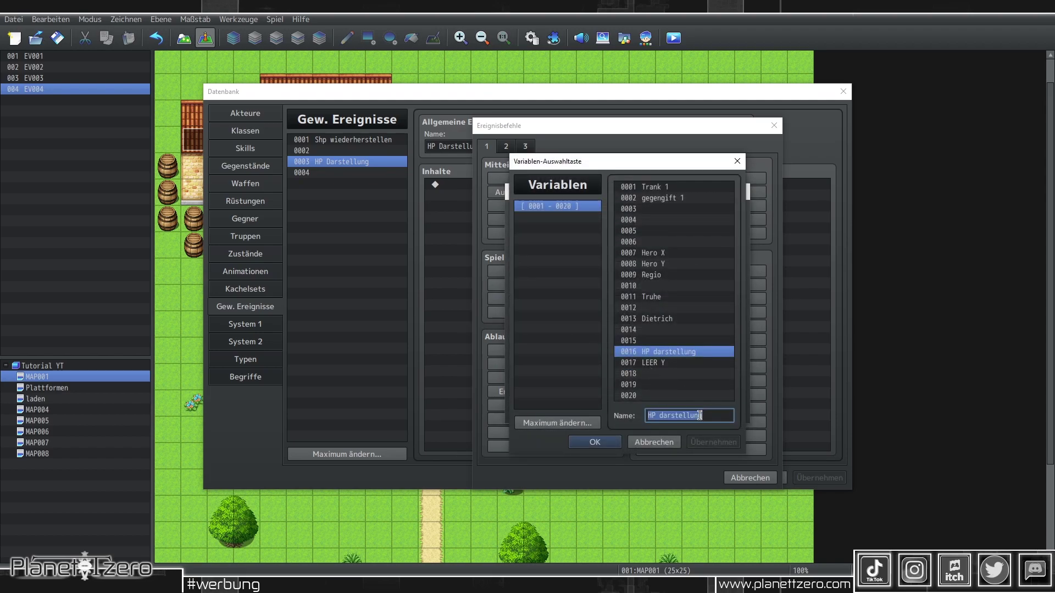
{"action": "key", "text": "Return"}
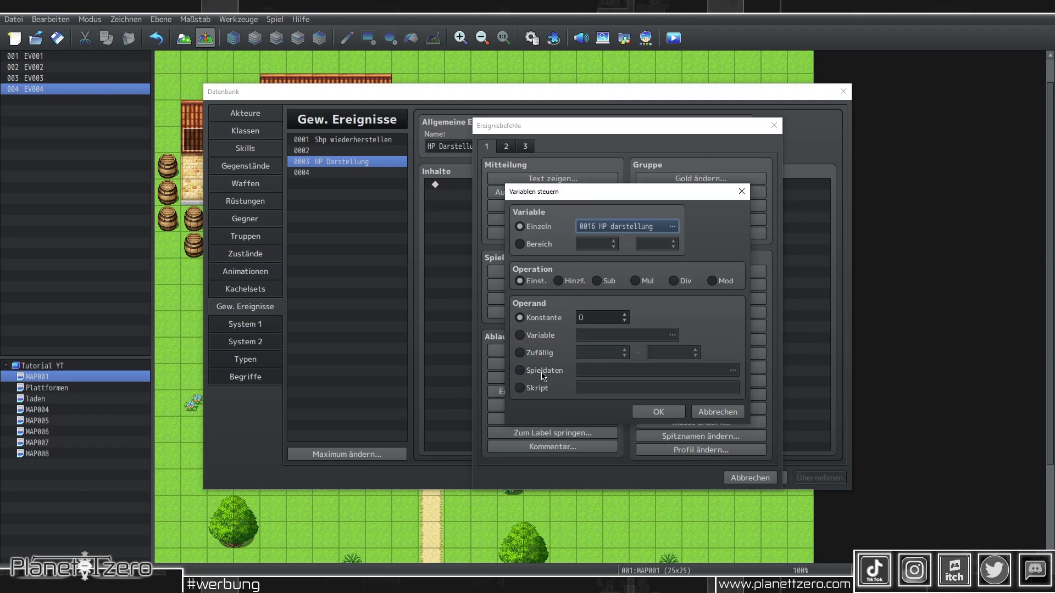
Set the operand to game data: actor Tzero's HP, and insert the command.
{"action": "left_click", "coordinate": [543, 371]}
{"action": "left_click", "coordinate": [608, 371]}
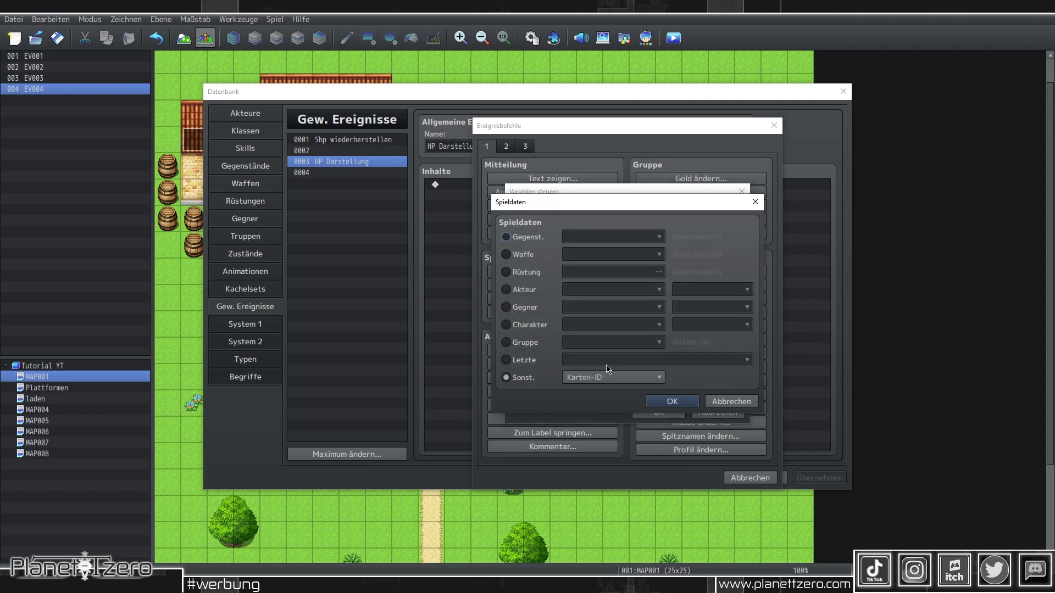
{"action": "left_click", "coordinate": [506, 289]}
{"action": "left_click", "coordinate": [613, 289]}
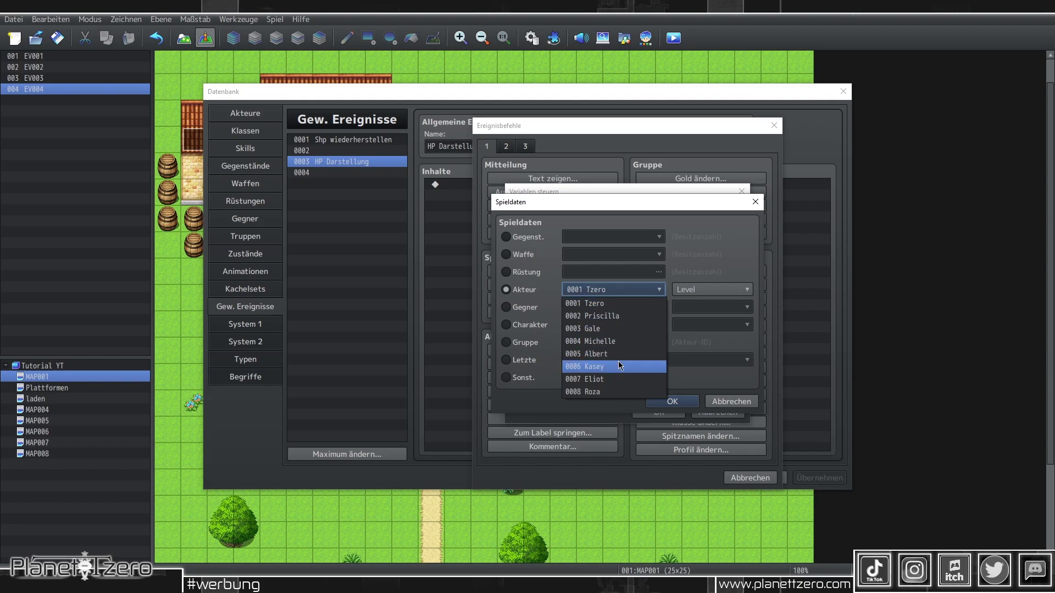
{"action": "left_click", "coordinate": [709, 290]}
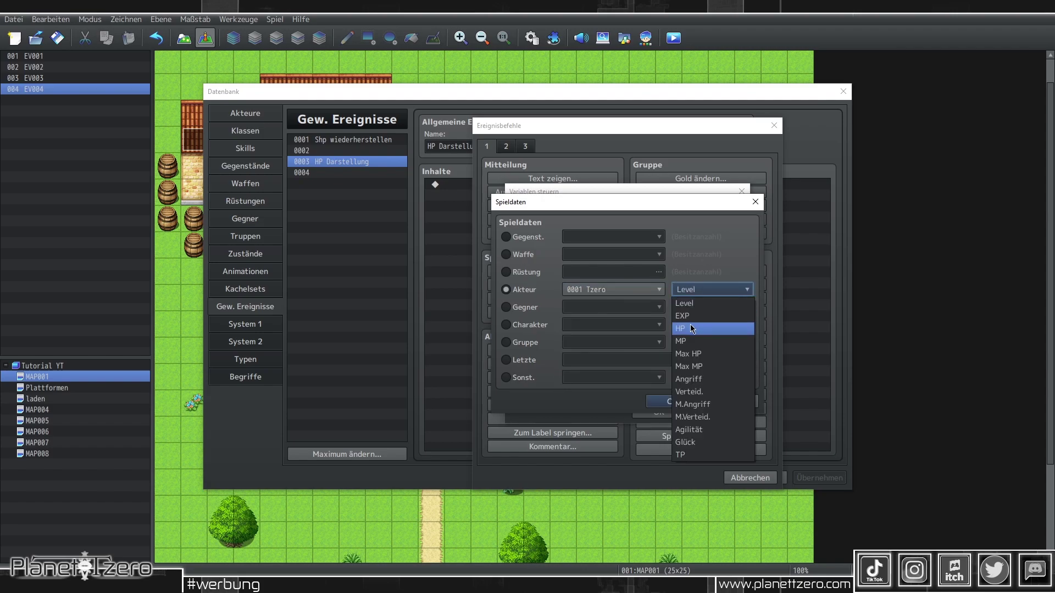
{"action": "left_click", "coordinate": [692, 326]}
{"action": "left_click", "coordinate": [668, 402]}
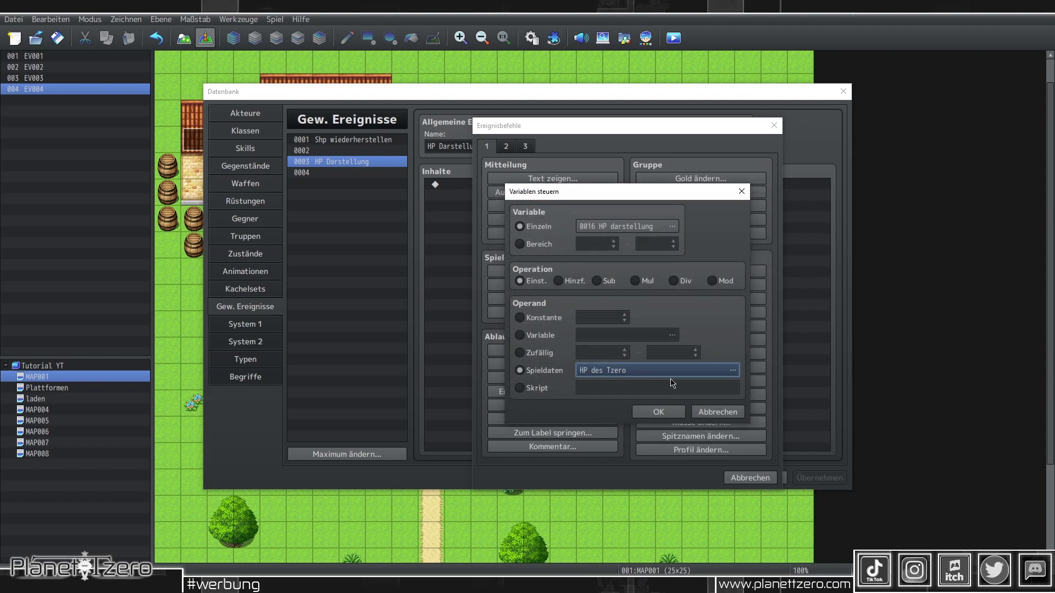
{"action": "left_click", "coordinate": [655, 411]}
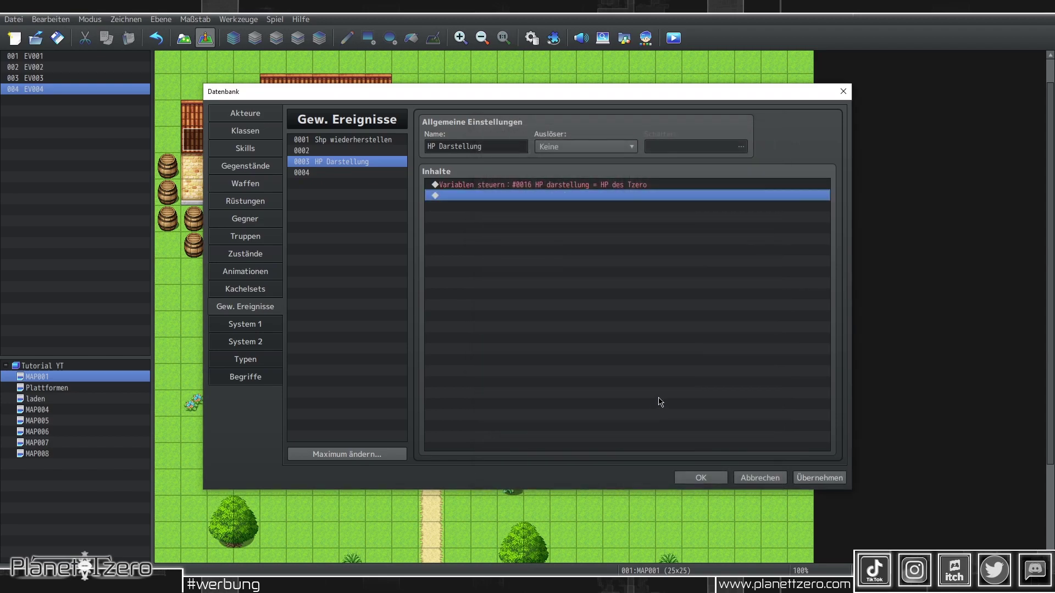
Duplicate the HP variable command by copying and pasting it at the list end.
{"action": "left_click", "coordinate": [807, 480]}
{"action": "right_click", "coordinate": [548, 187]}
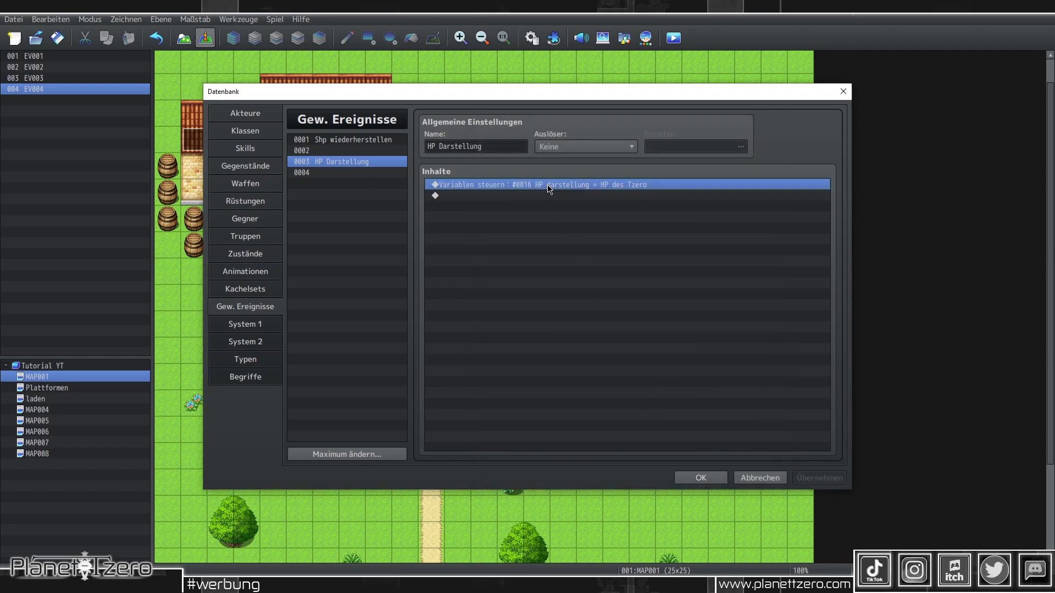
{"action": "left_click", "coordinate": [586, 240]}
{"action": "right_click", "coordinate": [551, 217]}
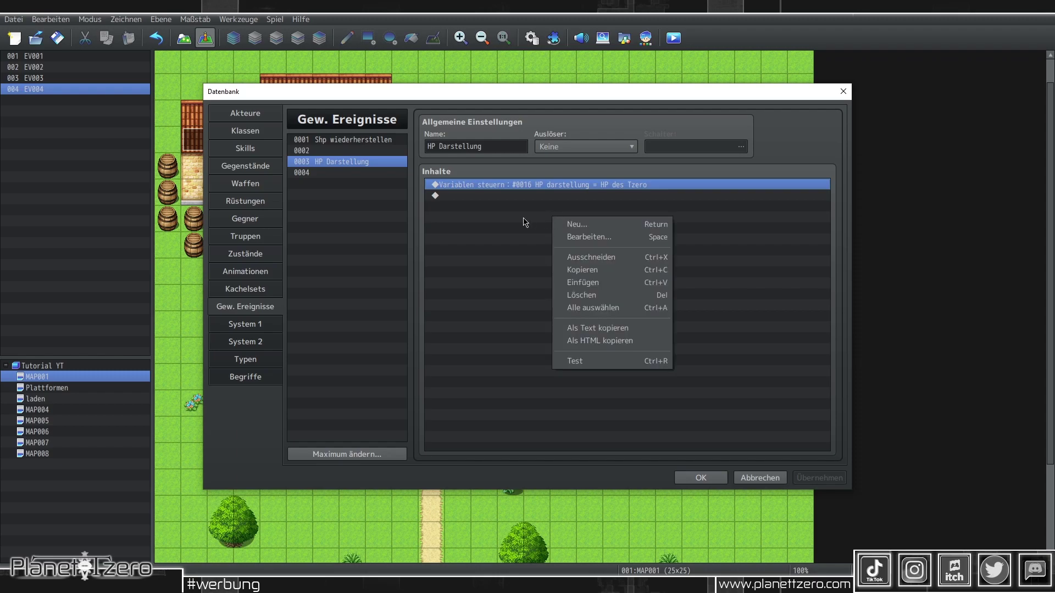
{"action": "right_click", "coordinate": [524, 218]}
{"action": "left_click", "coordinate": [555, 284]}
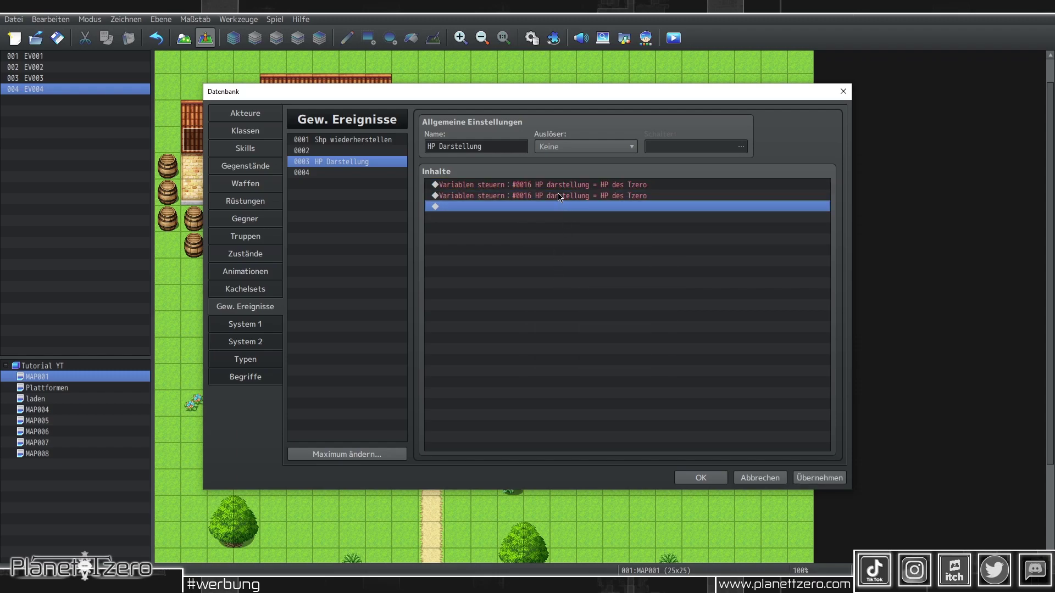
Change the duplicate to multiply variable 0016 by constant 100 and apply.
{"action": "left_click", "coordinate": [559, 196]}
{"action": "right_click", "coordinate": [560, 196]}
{"action": "left_click", "coordinate": [571, 217]}
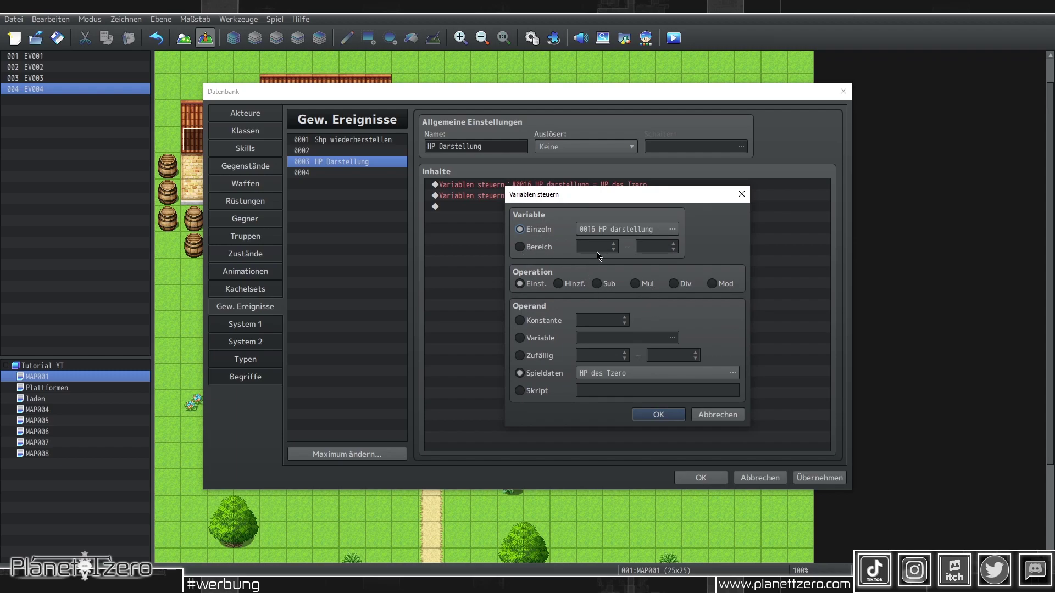
{"action": "left_click", "coordinate": [636, 283]}
{"action": "left_click", "coordinate": [548, 319]}
{"action": "left_click", "coordinate": [600, 325]}
{"action": "type", "text": "100"}
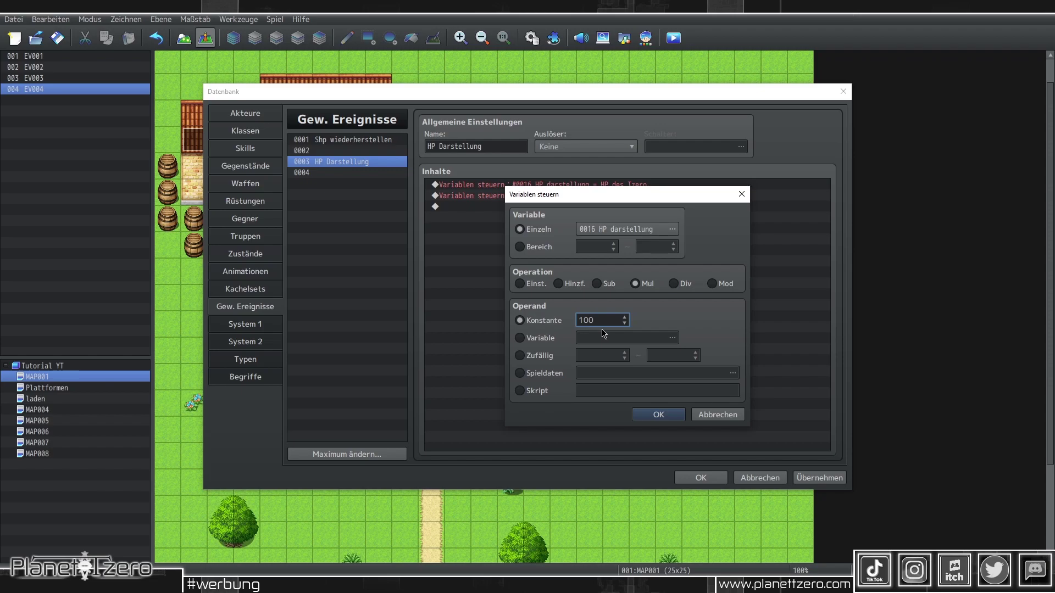
{"action": "left_click", "coordinate": [665, 415]}
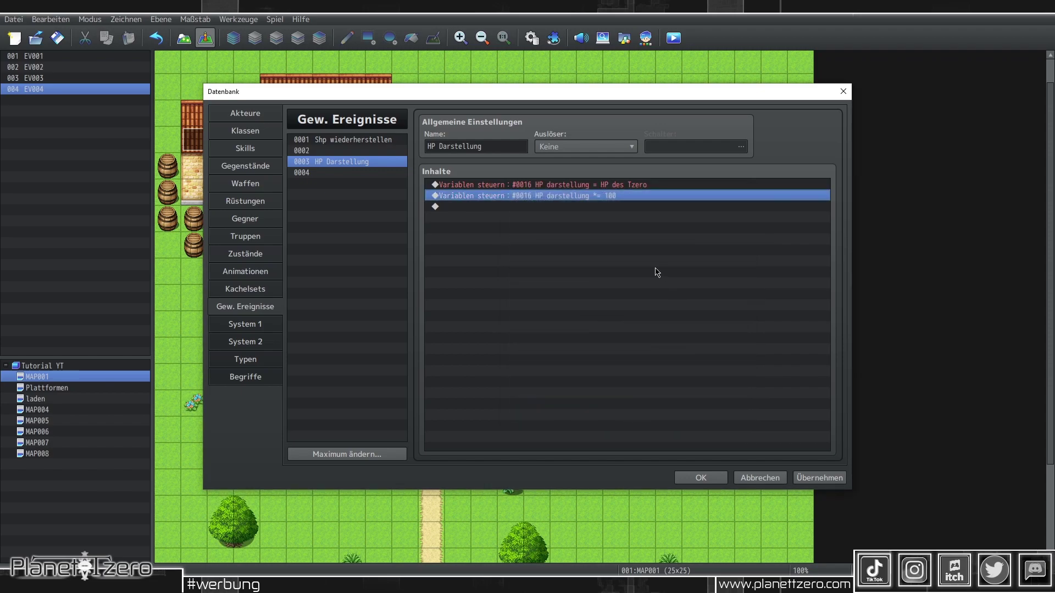
{"action": "left_click", "coordinate": [817, 478]}
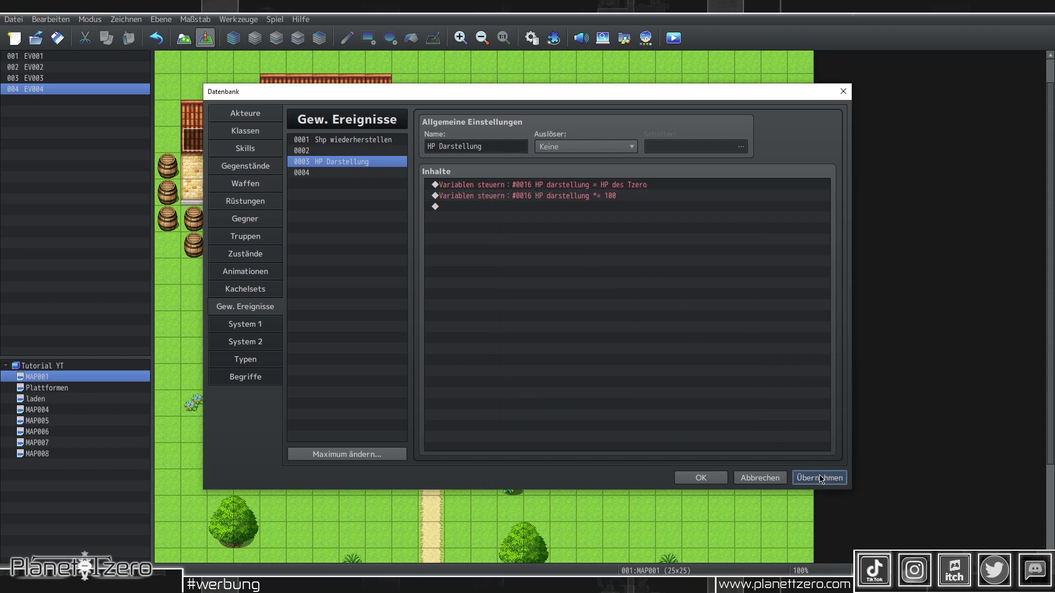
Copy the multiply-by-100 command and paste a third copy below it.
{"action": "left_click", "coordinate": [619, 197]}
{"action": "right_click", "coordinate": [618, 196]}
{"action": "right_click", "coordinate": [628, 231]}
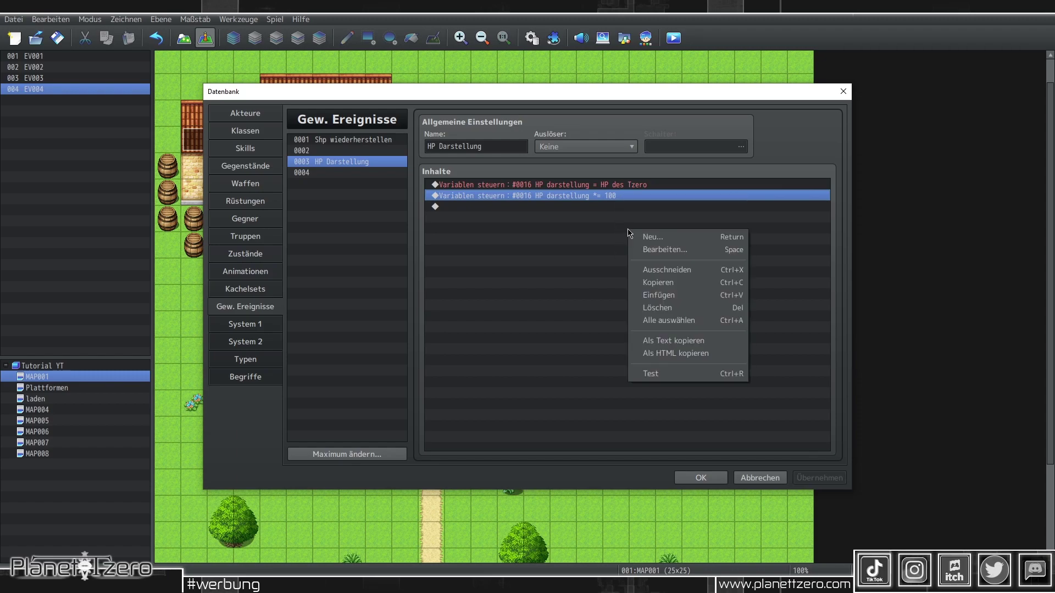
{"action": "left_click", "coordinate": [593, 227]}
{"action": "right_click", "coordinate": [591, 226]}
{"action": "left_click", "coordinate": [632, 292]}
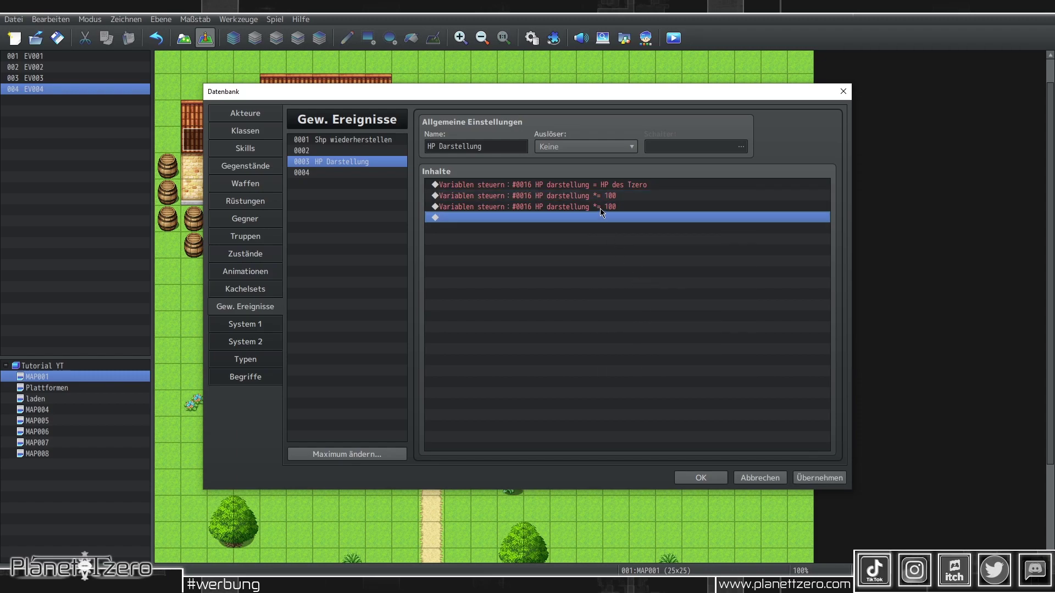
Edit the third command to divide variable 0016 by actor Tzero's Max HP.
{"action": "right_click", "coordinate": [600, 209]}
{"action": "left_click", "coordinate": [632, 231]}
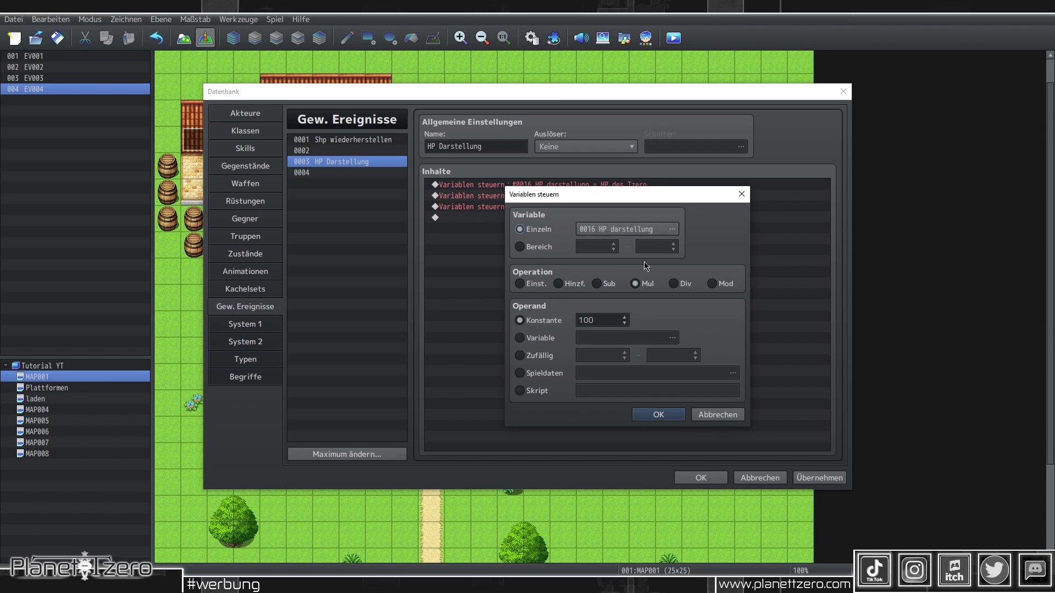
{"action": "left_click", "coordinate": [683, 284]}
{"action": "left_click", "coordinate": [541, 374]}
{"action": "left_click", "coordinate": [599, 376]}
{"action": "left_click", "coordinate": [505, 293]}
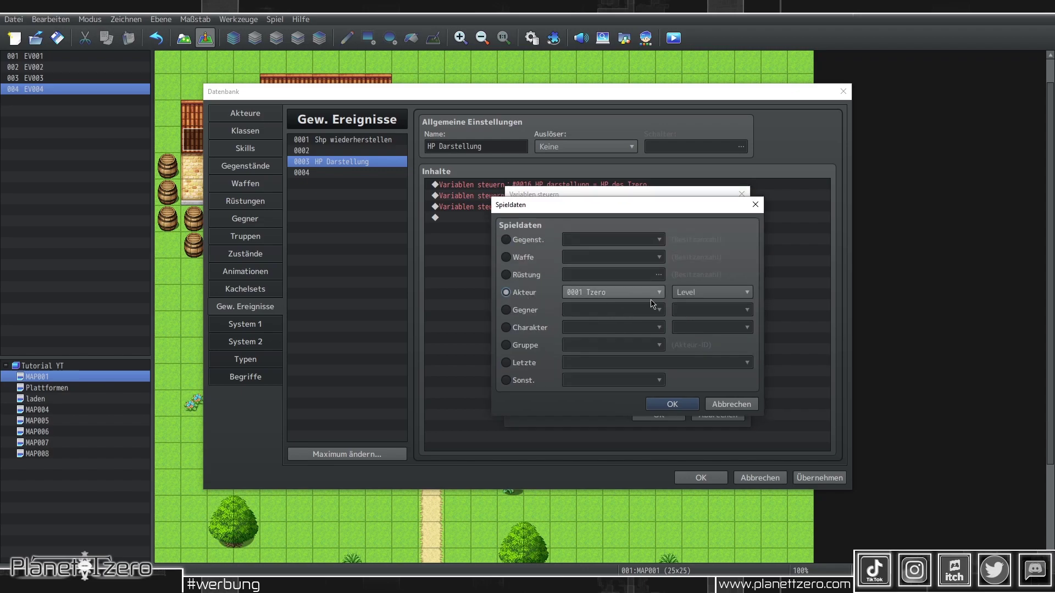
{"action": "left_click", "coordinate": [714, 294]}
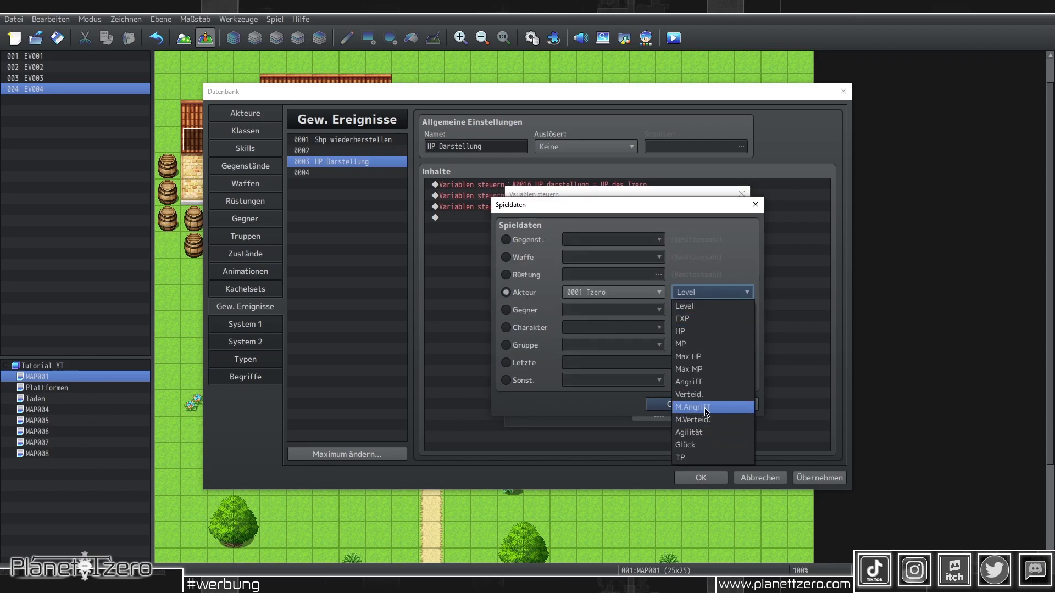
{"action": "left_click", "coordinate": [692, 356]}
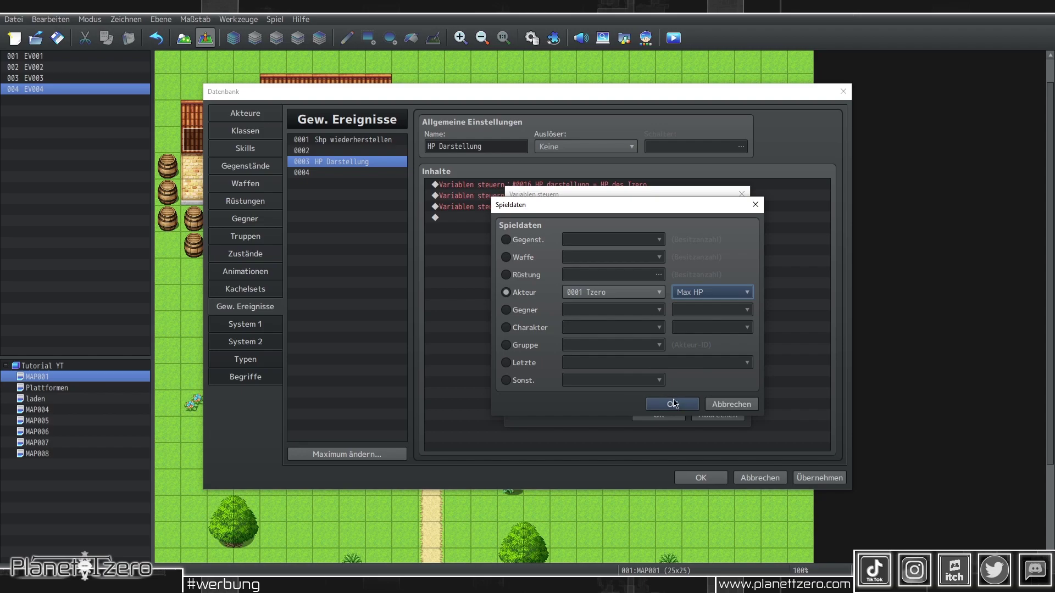
{"action": "left_click", "coordinate": [676, 405]}
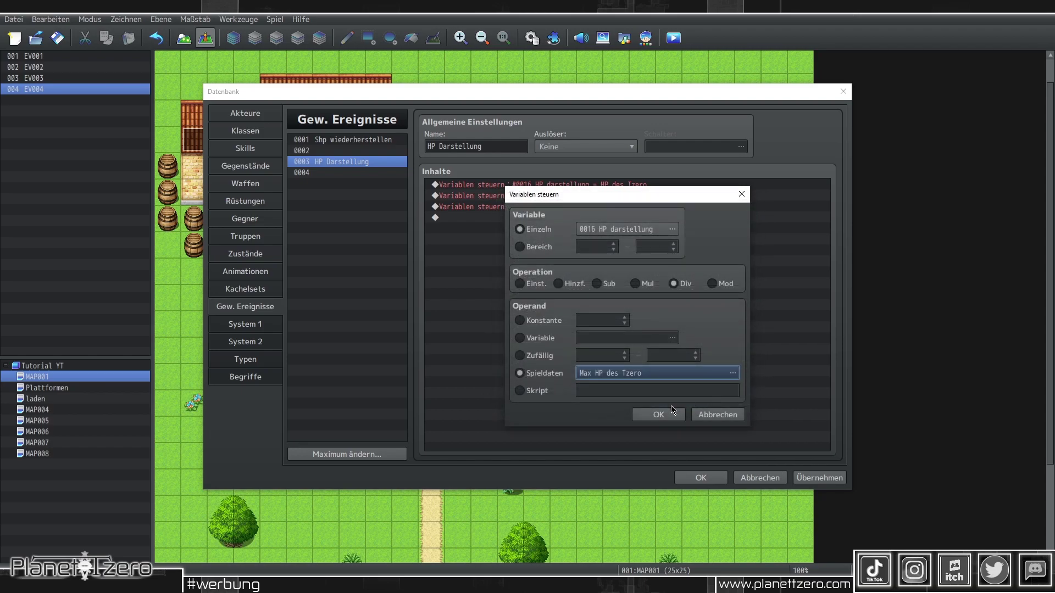
{"action": "left_click", "coordinate": [660, 415]}
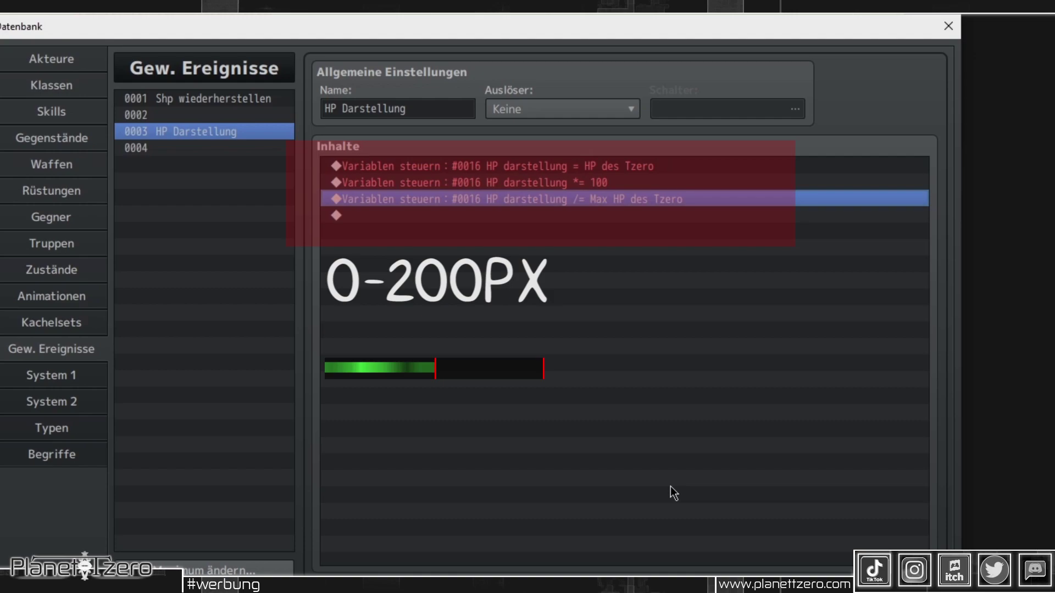
{"action": "right_click", "coordinate": [569, 207]}
Copy the divide-by-Max-HP command and paste a fourth copy at the list end.
{"action": "right_click", "coordinate": [597, 245]}
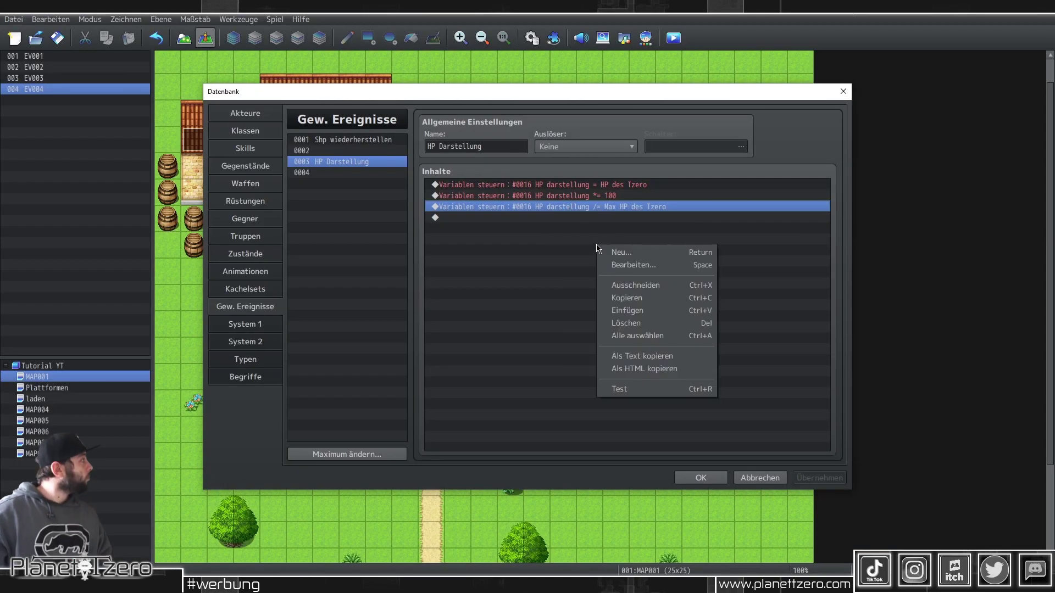
{"action": "left_click", "coordinate": [564, 238]}
{"action": "right_click", "coordinate": [565, 233]}
{"action": "left_click", "coordinate": [593, 299]}
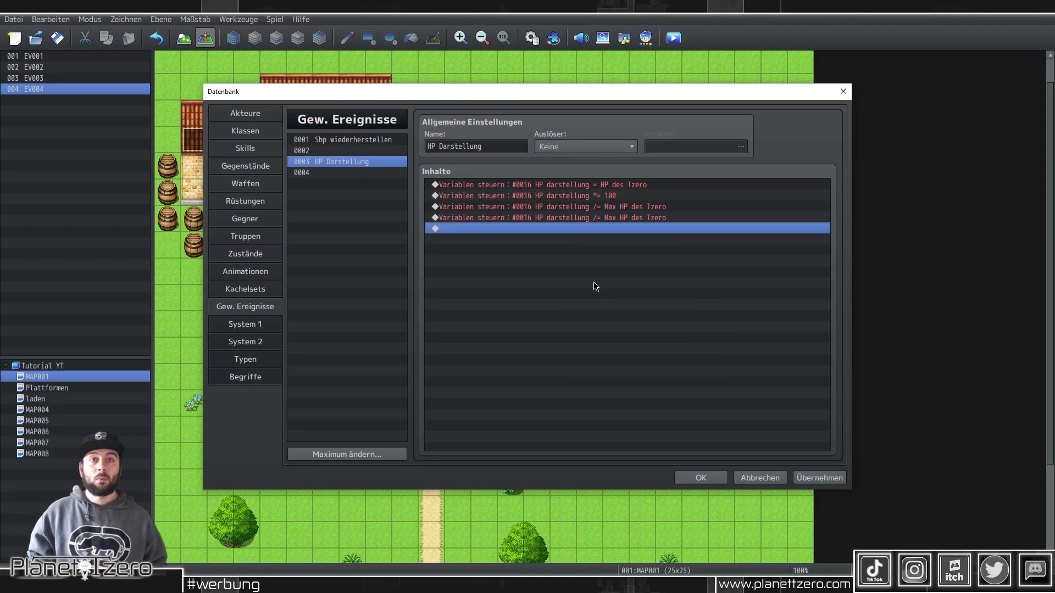
Edit the fourth command to multiply variable 0016 by constant 2 and apply.
{"action": "right_click", "coordinate": [571, 218]}
{"action": "left_click", "coordinate": [593, 235]}
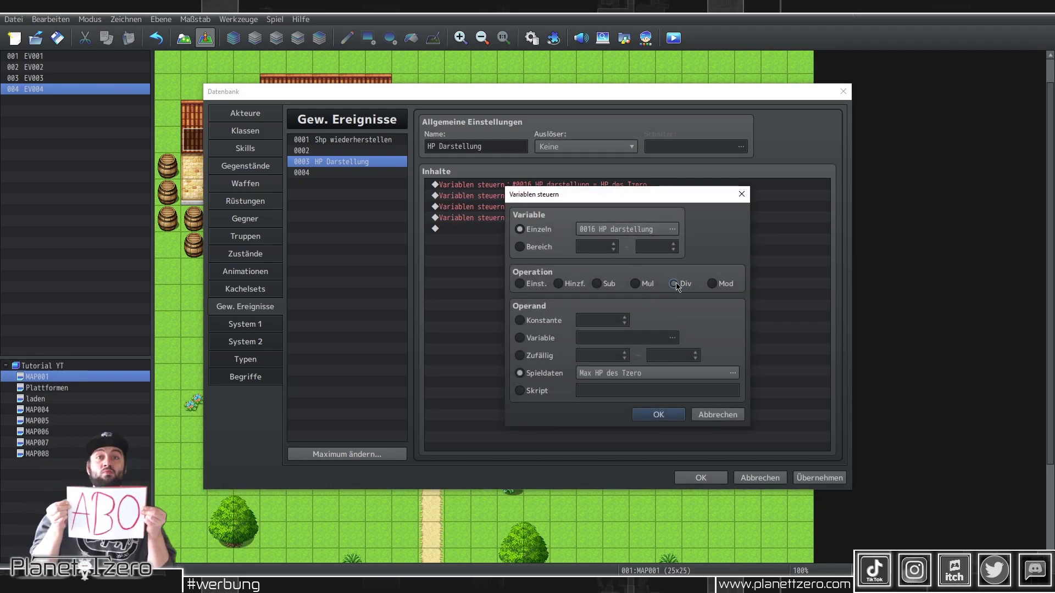
{"action": "left_click", "coordinate": [556, 323]}
{"action": "left_click", "coordinate": [596, 285]}
{"action": "left_click", "coordinate": [635, 284]}
{"action": "double_click", "coordinate": [597, 321]}
{"action": "type", "text": "2"}
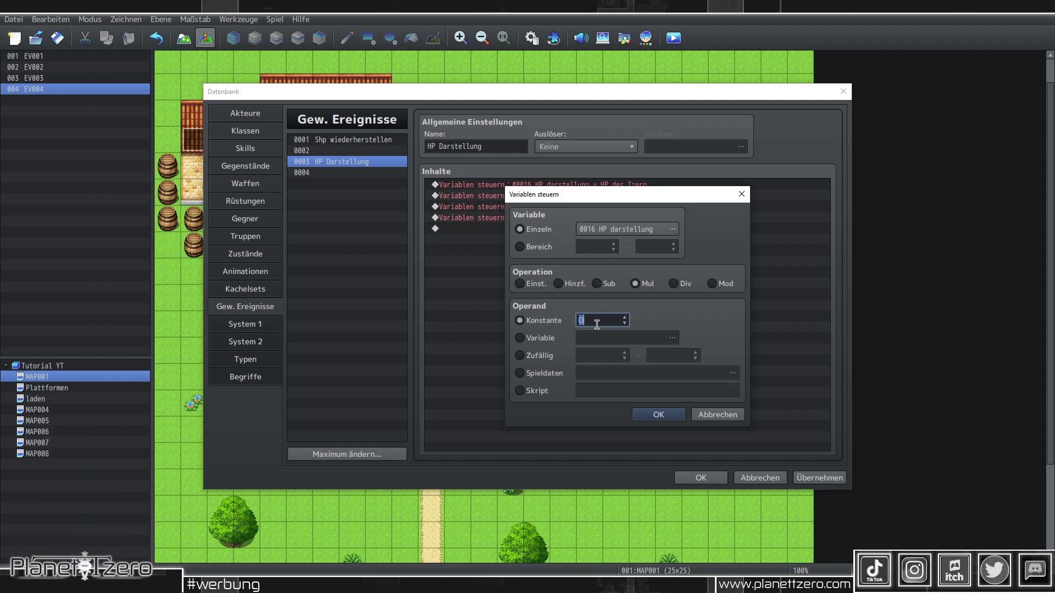
{"action": "left_click", "coordinate": [660, 417]}
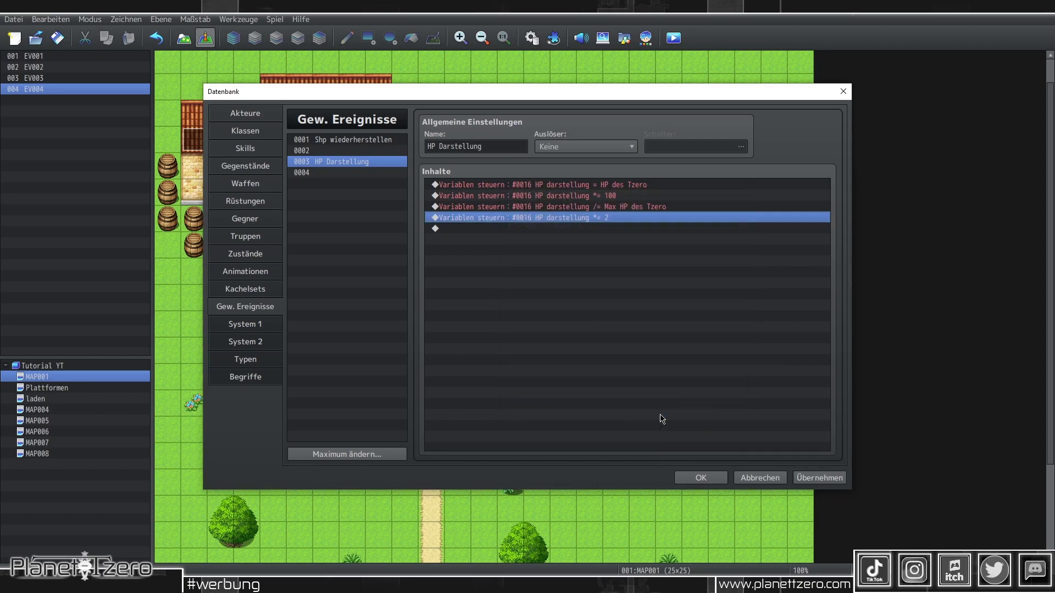
{"action": "left_click", "coordinate": [830, 477]}
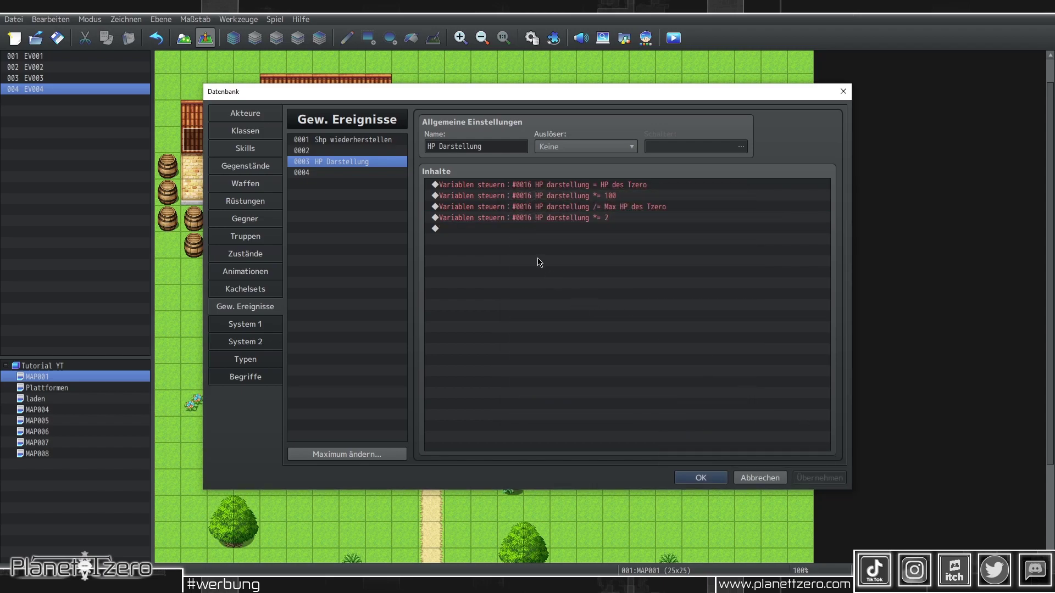
{"action": "mouse_move", "coordinate": [539, 186]}
{"action": "left_mouse_down"}
{"action": "mouse_move", "coordinate": [552, 209]}
{"action": "mouse_move", "coordinate": [562, 188]}
{"action": "left_mouse_up"}
Append a command setting variable 0017 LEER Y to constant 20, apply, and close the database.
{"action": "left_click", "coordinate": [571, 218]}
{"action": "double_click", "coordinate": [559, 229]}
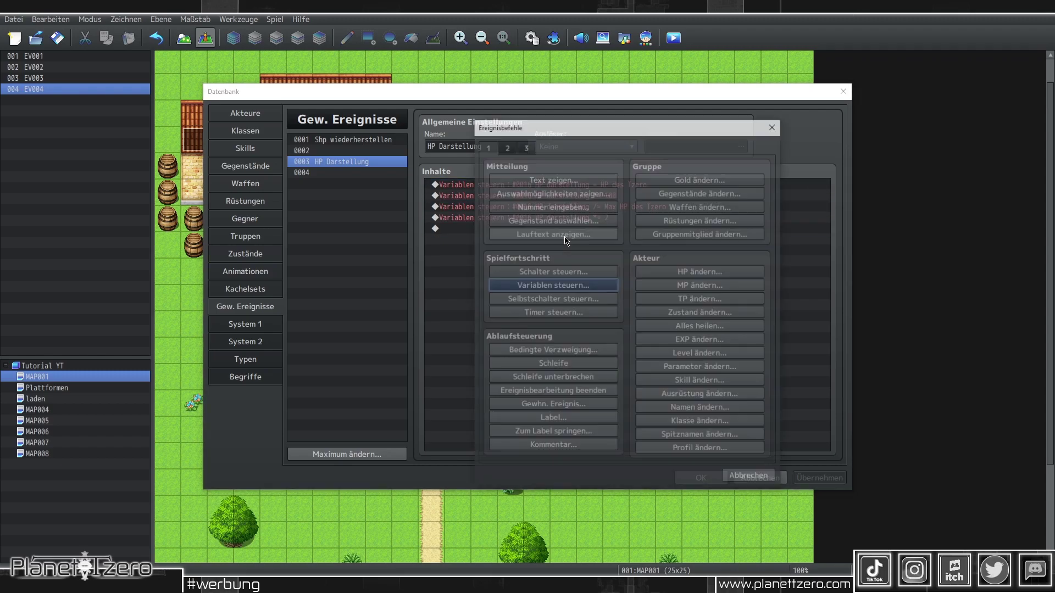
{"action": "left_click", "coordinate": [554, 285]}
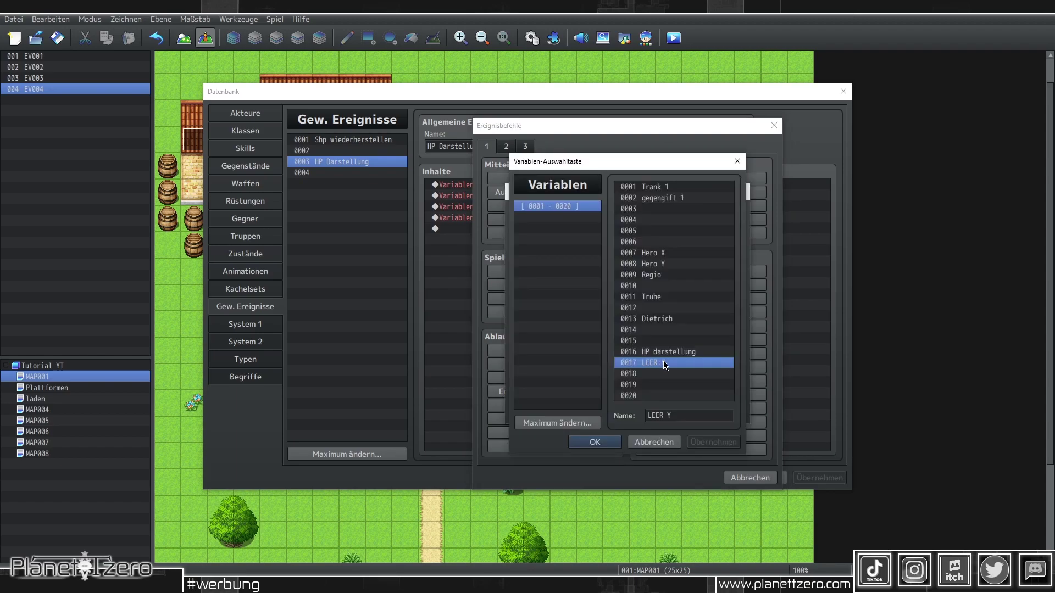
{"action": "double_click", "coordinate": [665, 364]}
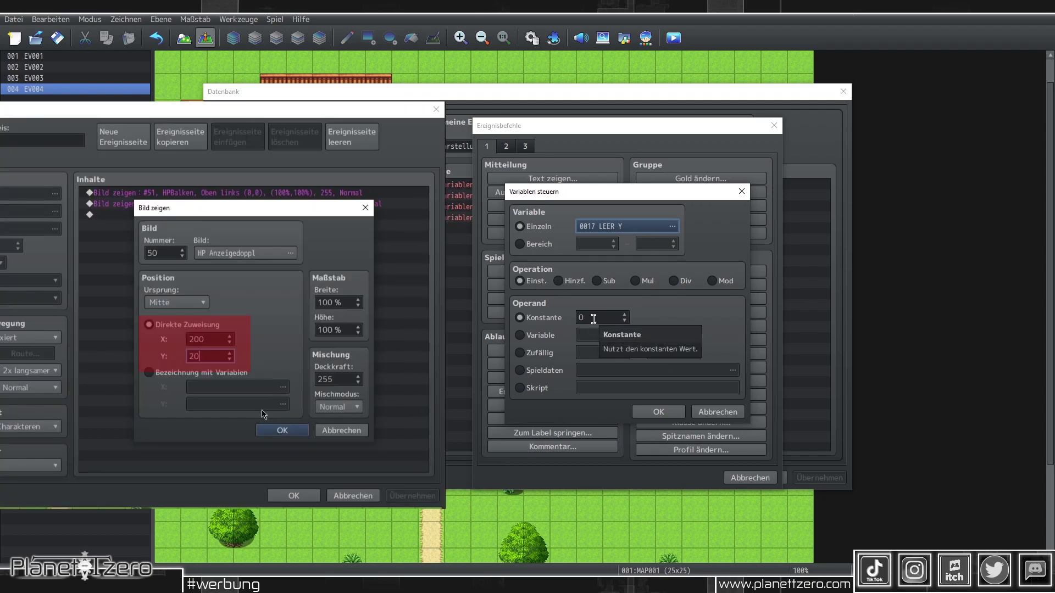
{"action": "double_click", "coordinate": [594, 319]}
{"action": "type", "text": "20"}
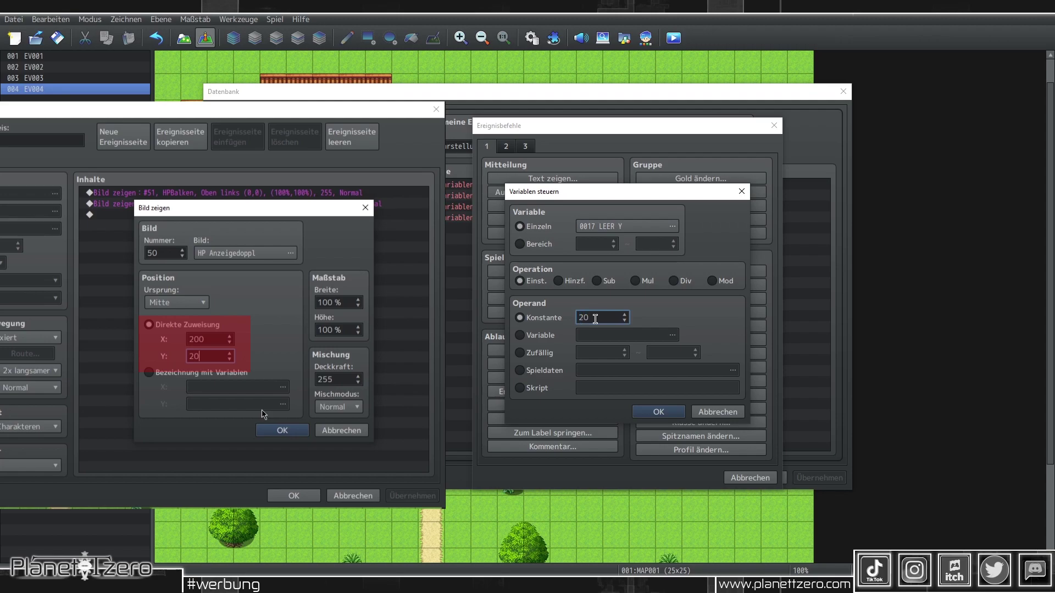
{"action": "left_click_drag", "start_coordinate": [604, 311], "coordinate": [571, 312]}
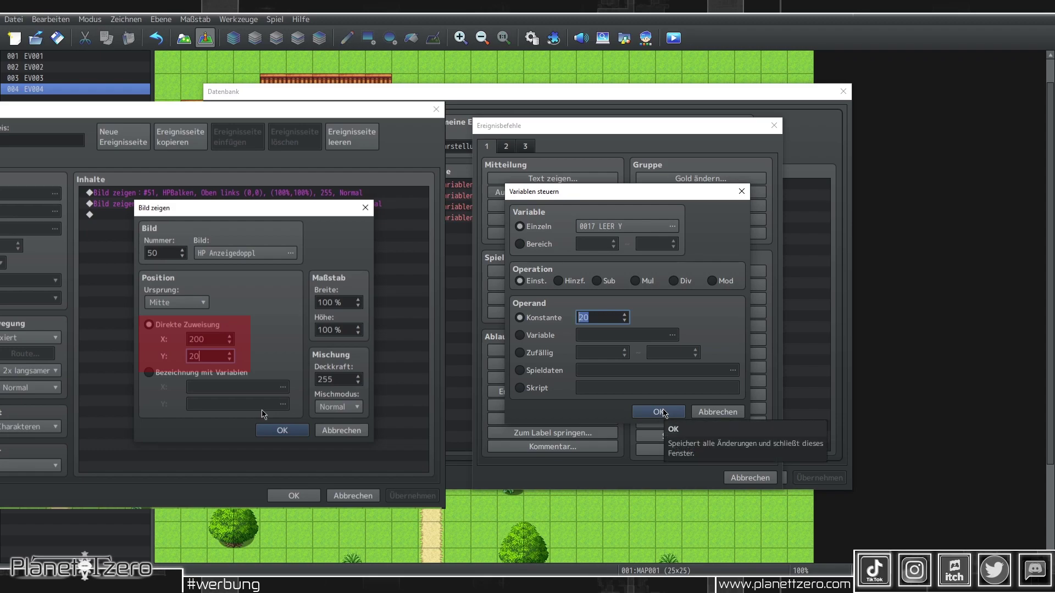
{"action": "left_click", "coordinate": [660, 412]}
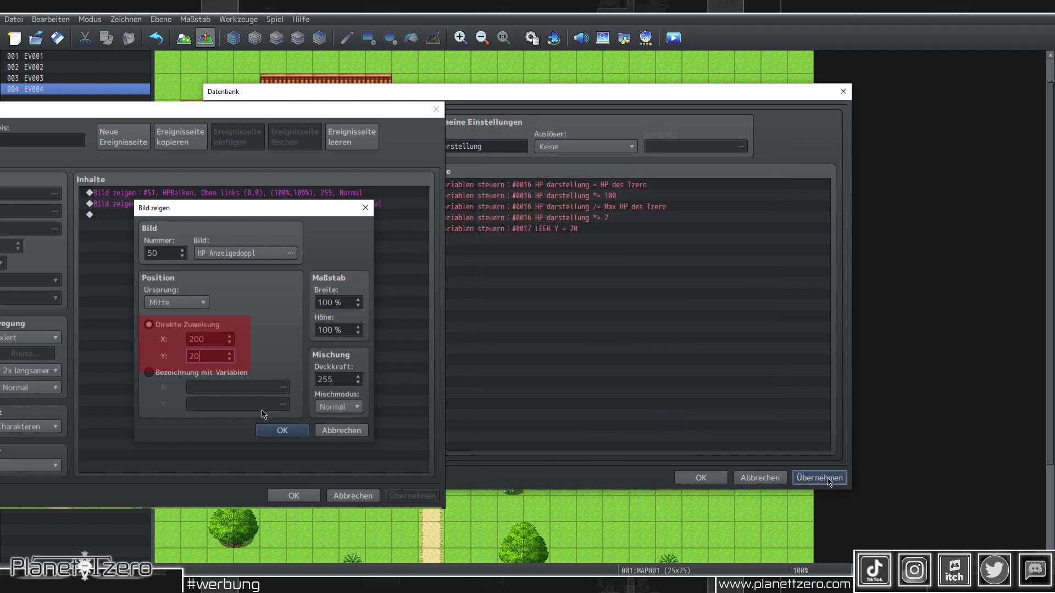
{"action": "left_click", "coordinate": [803, 445]}
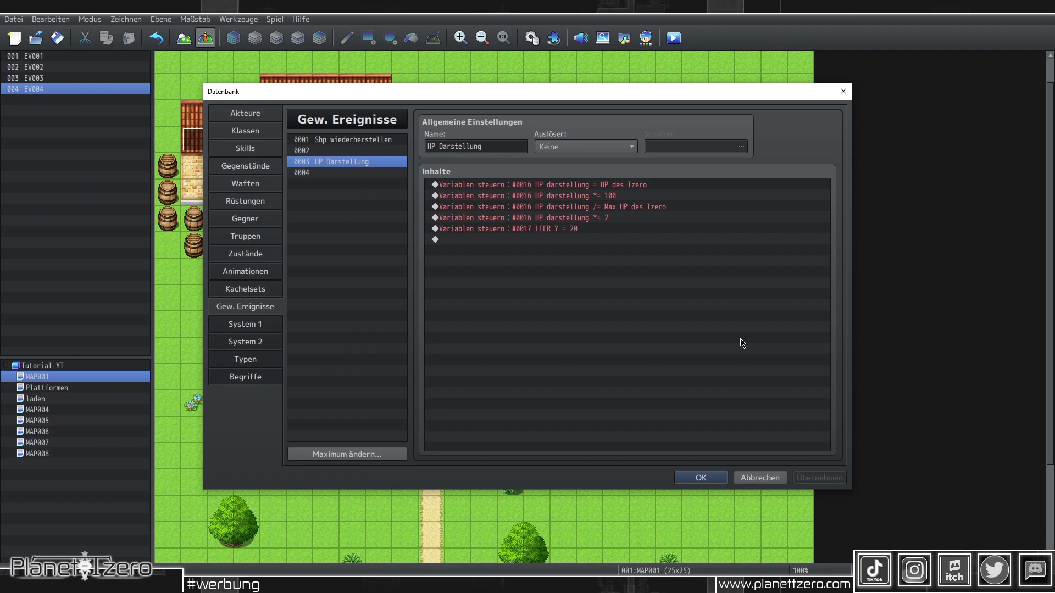
{"action": "key", "text": "Escape"}
Cut the HP Anzeigedoppl Show Picture command out of event EV004.
{"action": "double_click", "coordinate": [535, 174]}
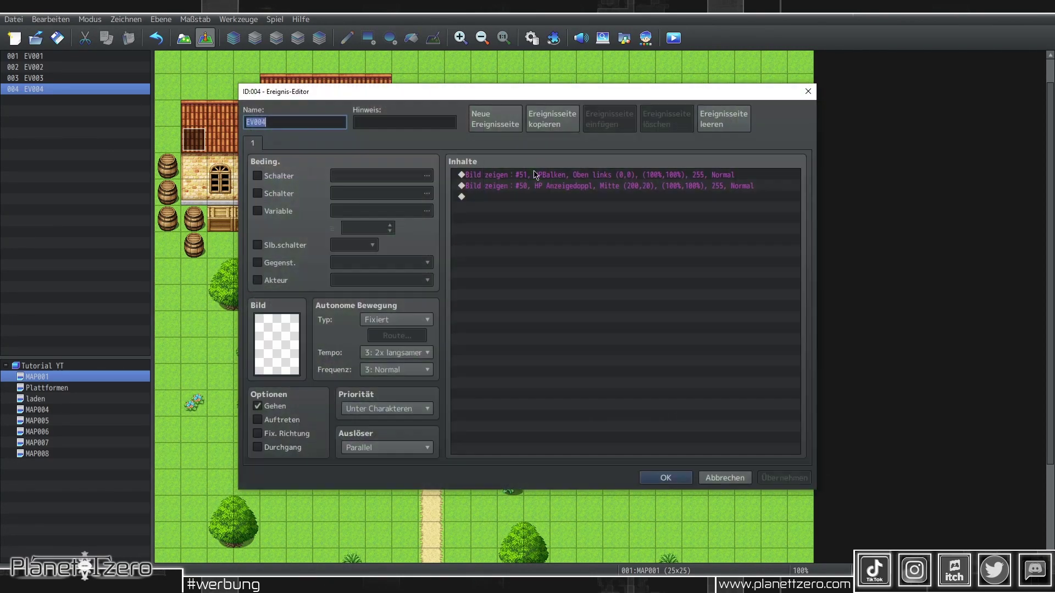
{"action": "left_click", "coordinate": [571, 188]}
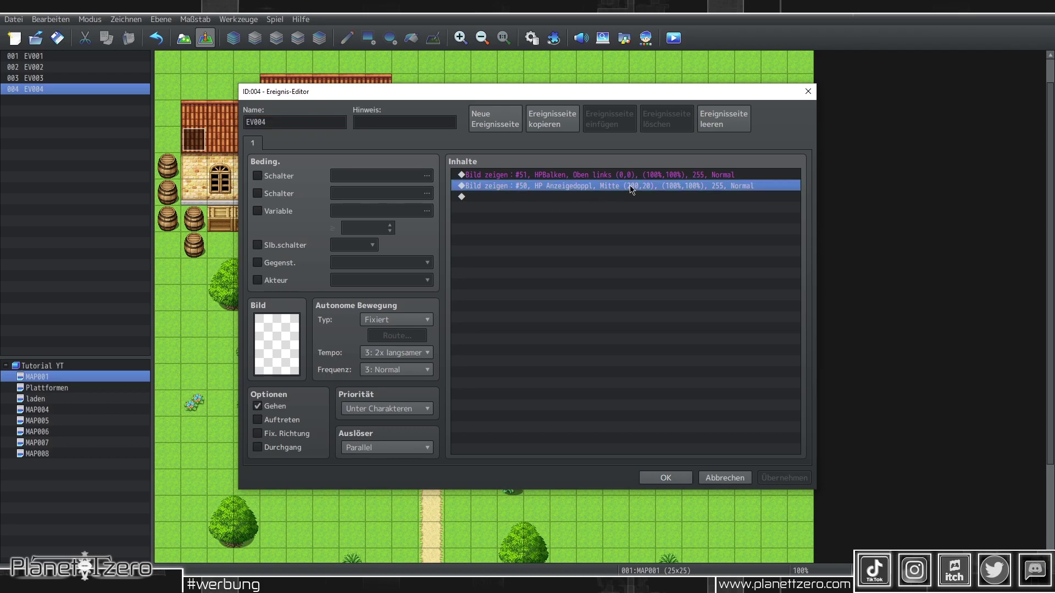
{"action": "right_click", "coordinate": [630, 187]}
{"action": "left_click", "coordinate": [655, 230]}
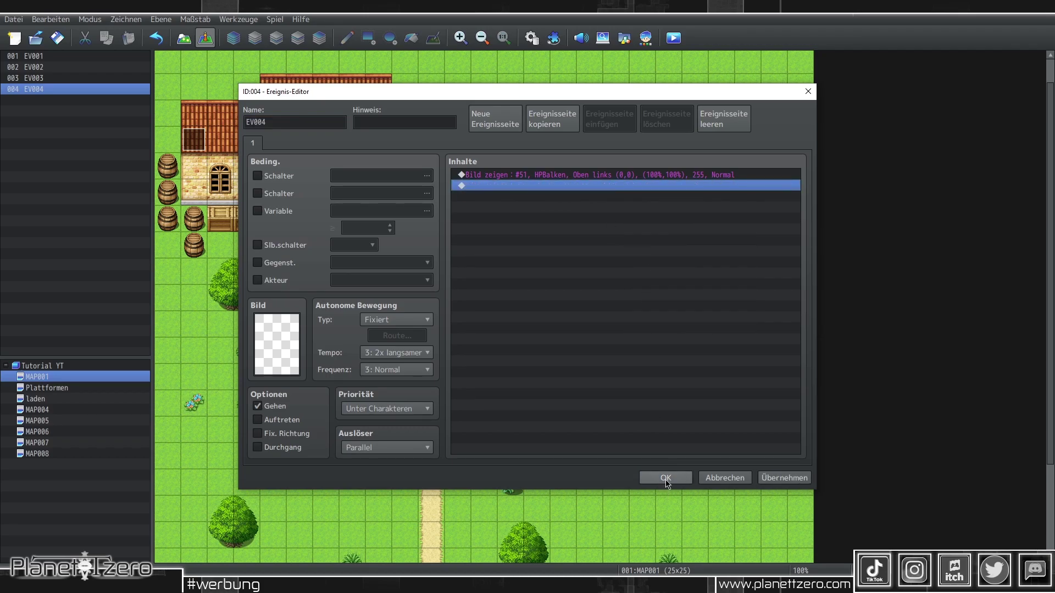
{"action": "left_click", "coordinate": [666, 478]}
Paste the picture command at the end of common event HP Darstellung.
{"action": "left_click", "coordinate": [238, 19]}
{"action": "left_click", "coordinate": [242, 32]}
{"action": "left_click", "coordinate": [531, 240]}
{"action": "right_click", "coordinate": [530, 245]}
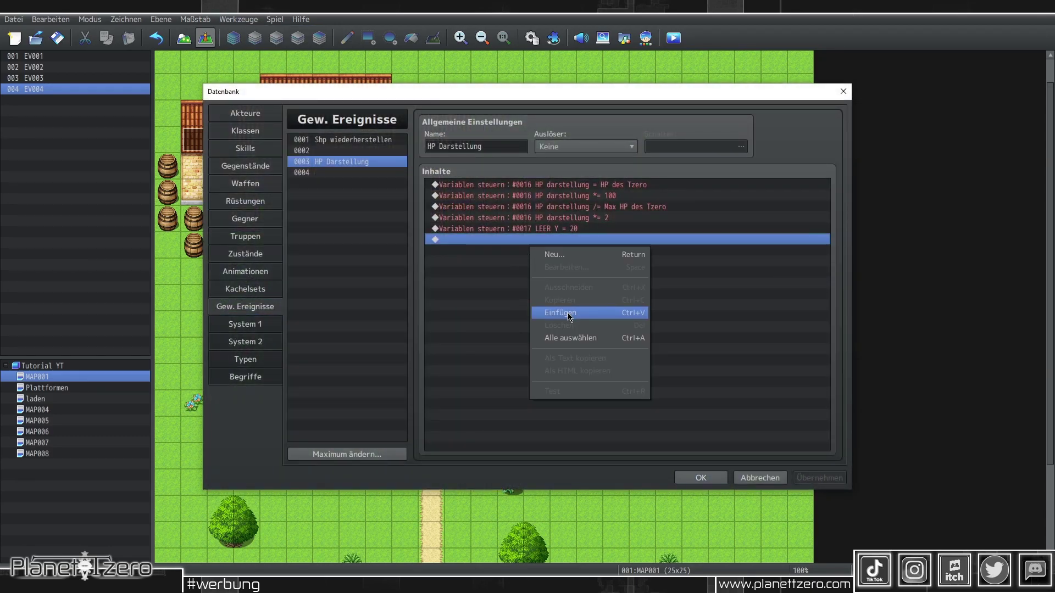
{"action": "left_click", "coordinate": [570, 314]}
Position picture 50 by variables: X from 0016 HP darstellung, Y from 0017 LEER Y.
{"action": "right_click", "coordinate": [595, 243]}
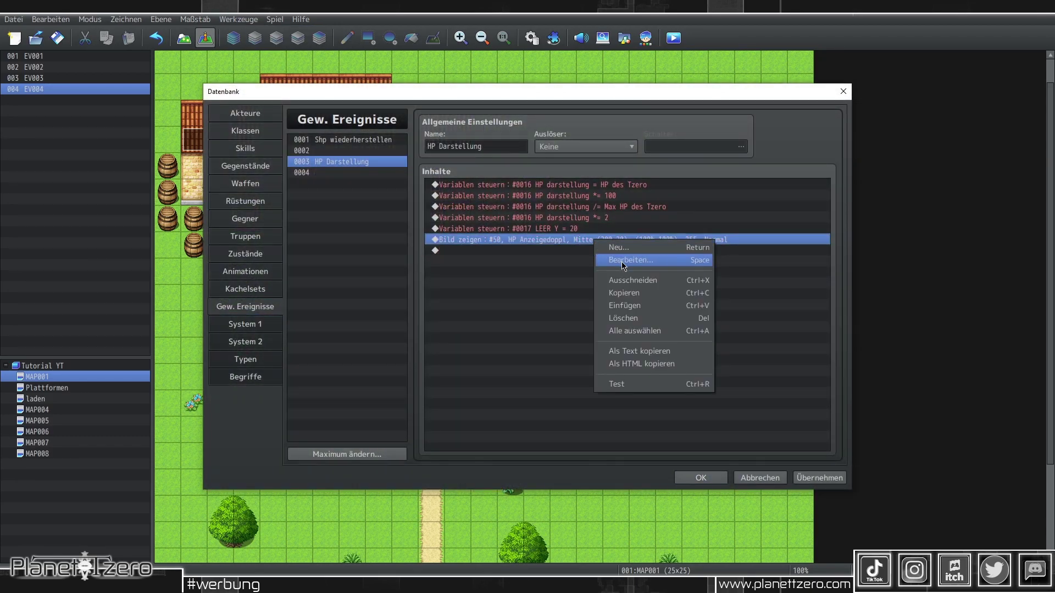
{"action": "left_click", "coordinate": [610, 256]}
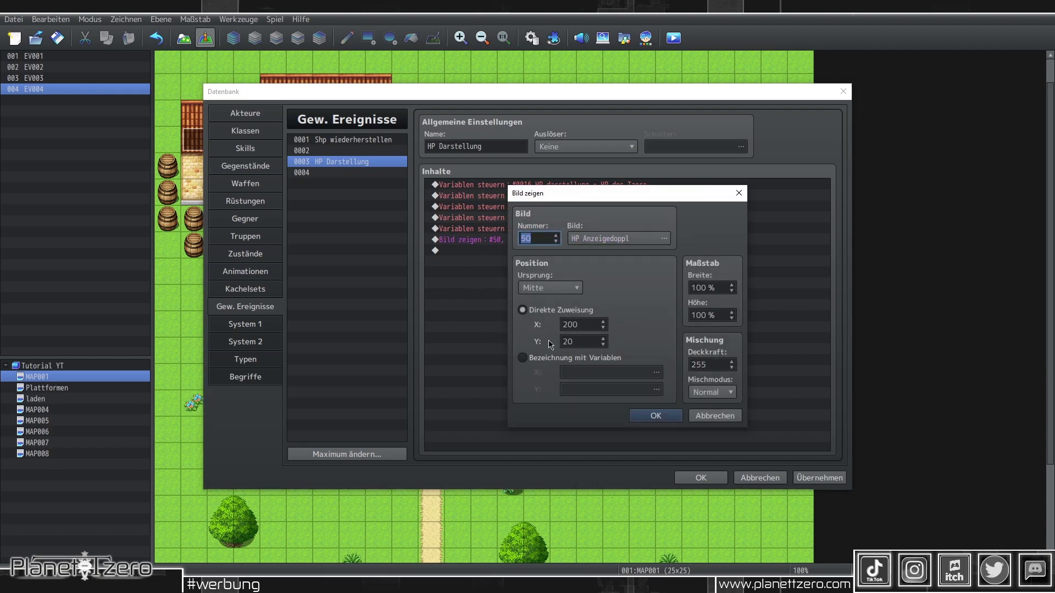
{"action": "left_click", "coordinate": [551, 360]}
{"action": "left_click", "coordinate": [657, 373]}
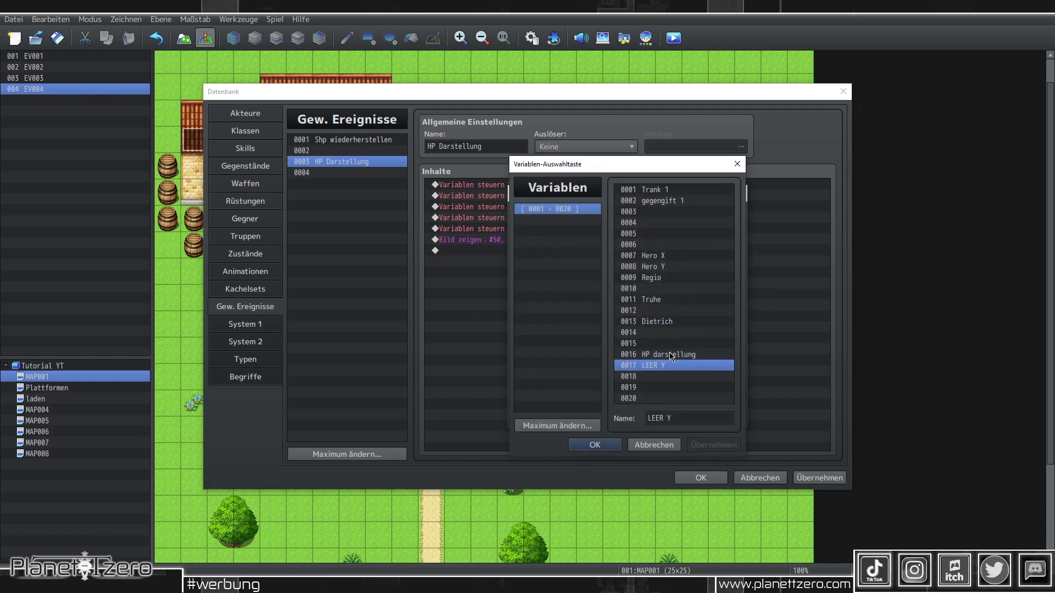
{"action": "double_click", "coordinate": [660, 353]}
{"action": "left_click", "coordinate": [606, 390]}
{"action": "double_click", "coordinate": [660, 365]}
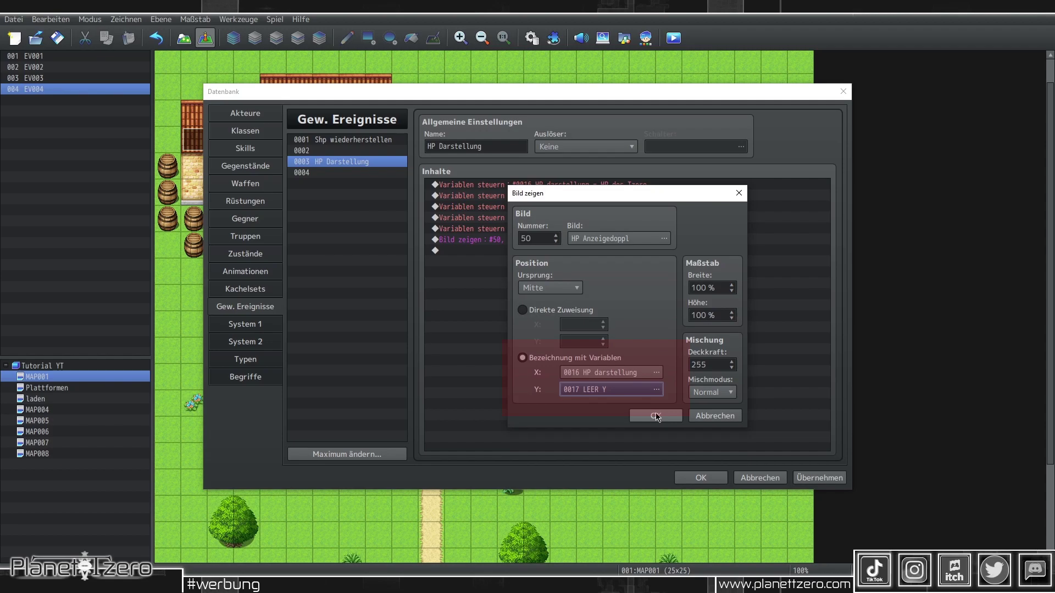
{"action": "left_click", "coordinate": [656, 416]}
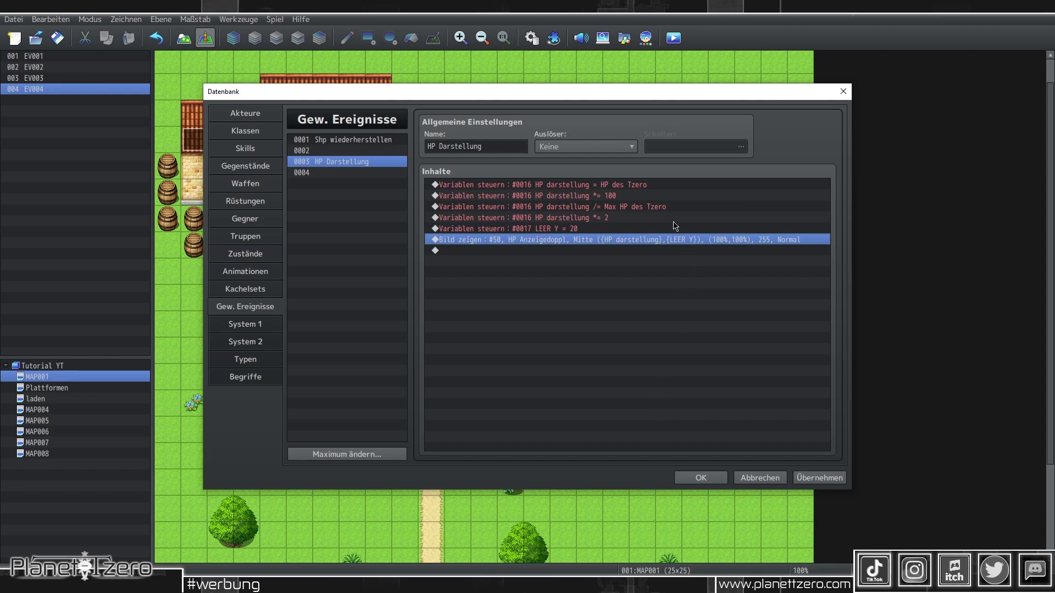
{"action": "left_click", "coordinate": [632, 146]}
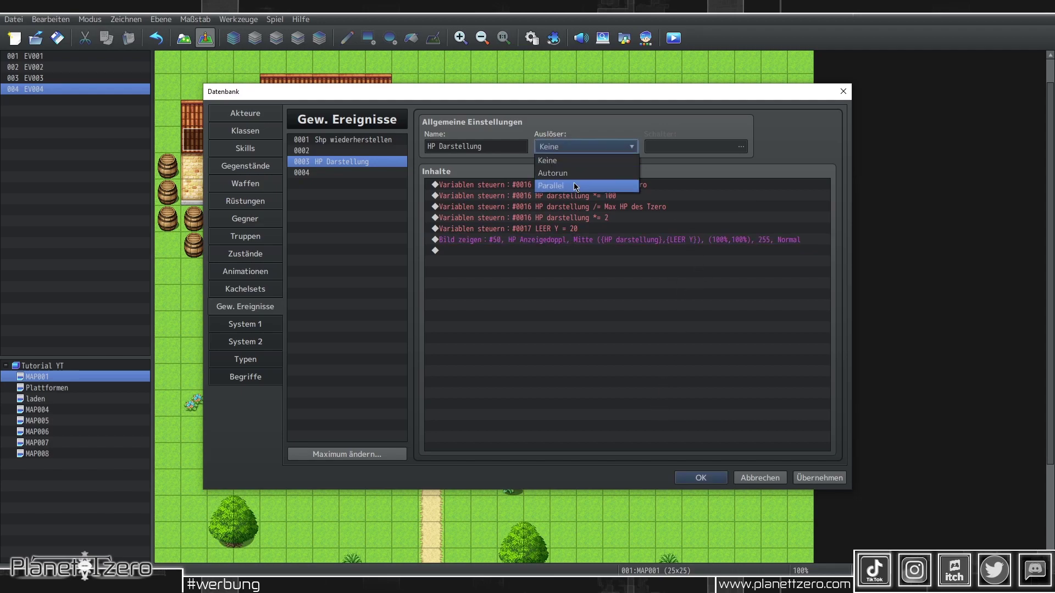
Set HP Darstellung's trigger to Parallel with switch 0005 HP Anzeige.
{"action": "left_click", "coordinate": [575, 183]}
{"action": "left_click", "coordinate": [664, 150]}
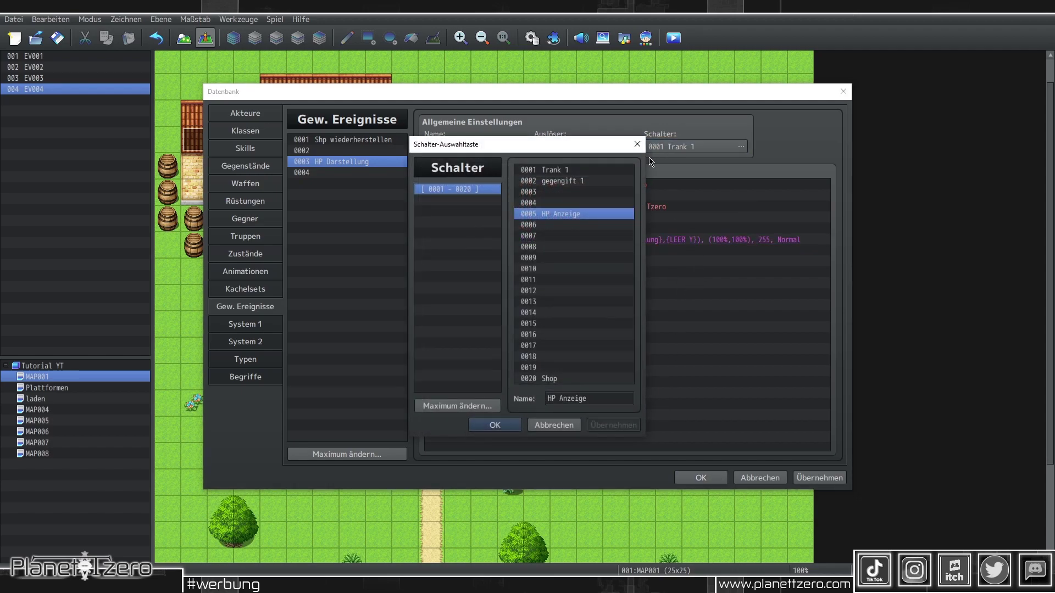
{"action": "double_click", "coordinate": [561, 215]}
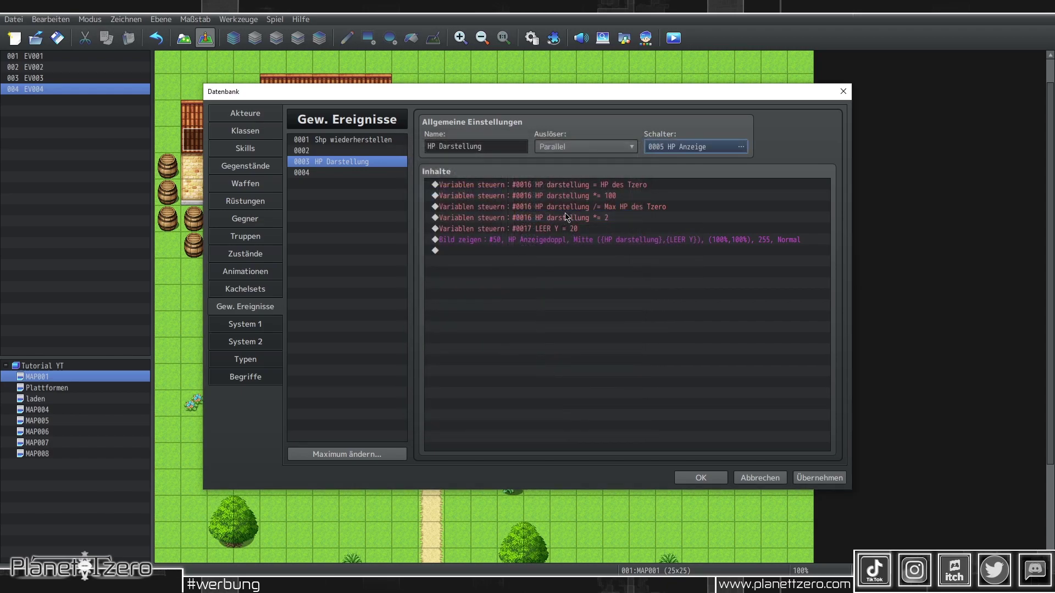
Add a Control Switches command at the end turning 0005 HP Anzeige OFF.
{"action": "double_click", "coordinate": [524, 268]}
{"action": "left_click", "coordinate": [588, 269]}
{"action": "left_click", "coordinate": [646, 282]}
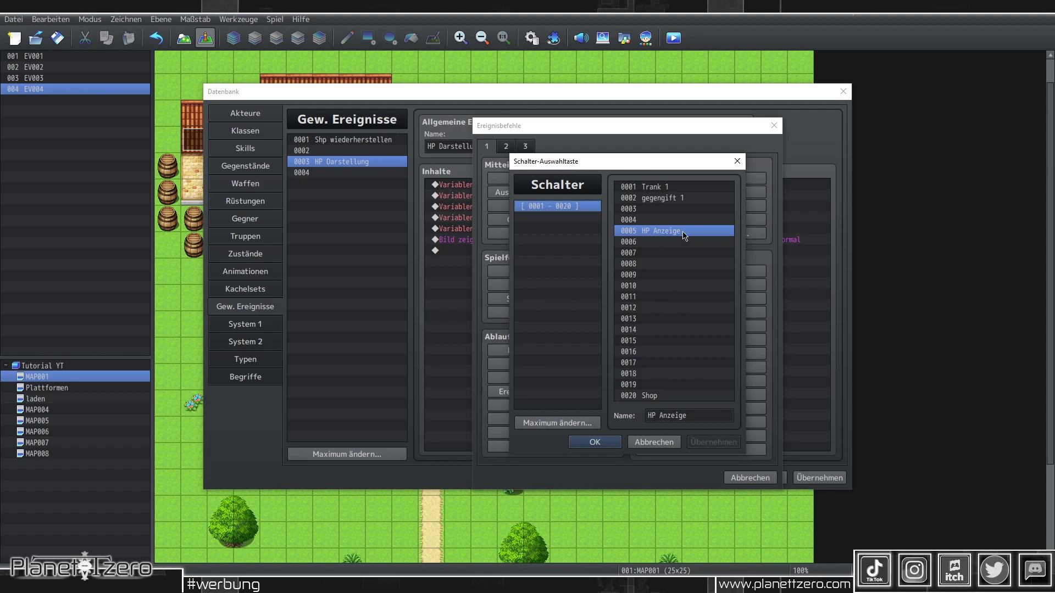
{"action": "double_click", "coordinate": [684, 234]}
{"action": "left_click", "coordinate": [610, 336]}
{"action": "left_click", "coordinate": [629, 356]}
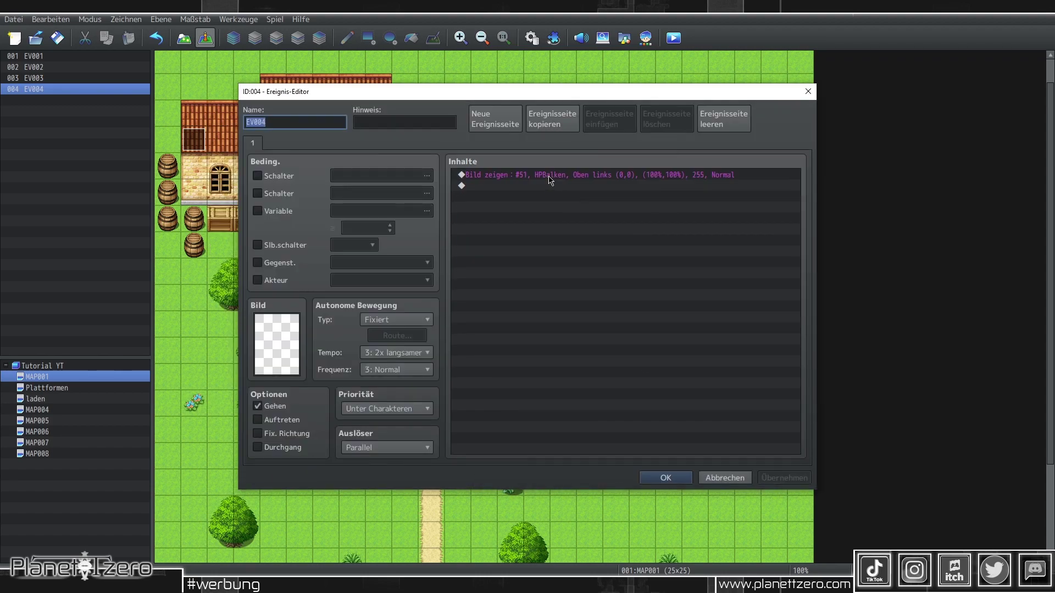
Paste the Show Picture #51 HPBalken command at the top of the list.
{"action": "right_click", "coordinate": [549, 177]}
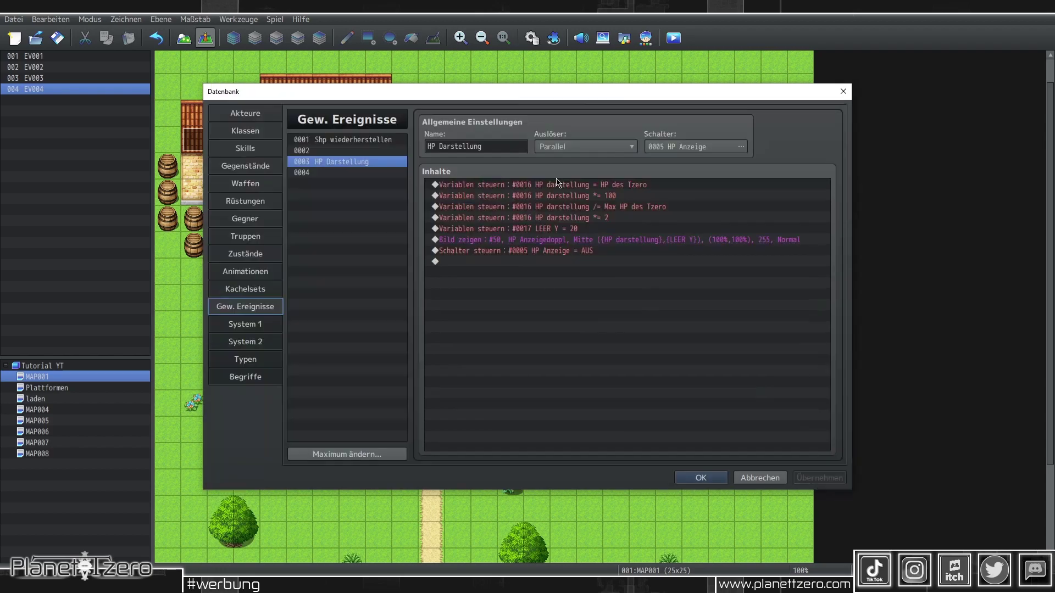
{"action": "right_click", "coordinate": [562, 187]}
{"action": "left_click", "coordinate": [600, 254]}
{"action": "left_click", "coordinate": [578, 181]}
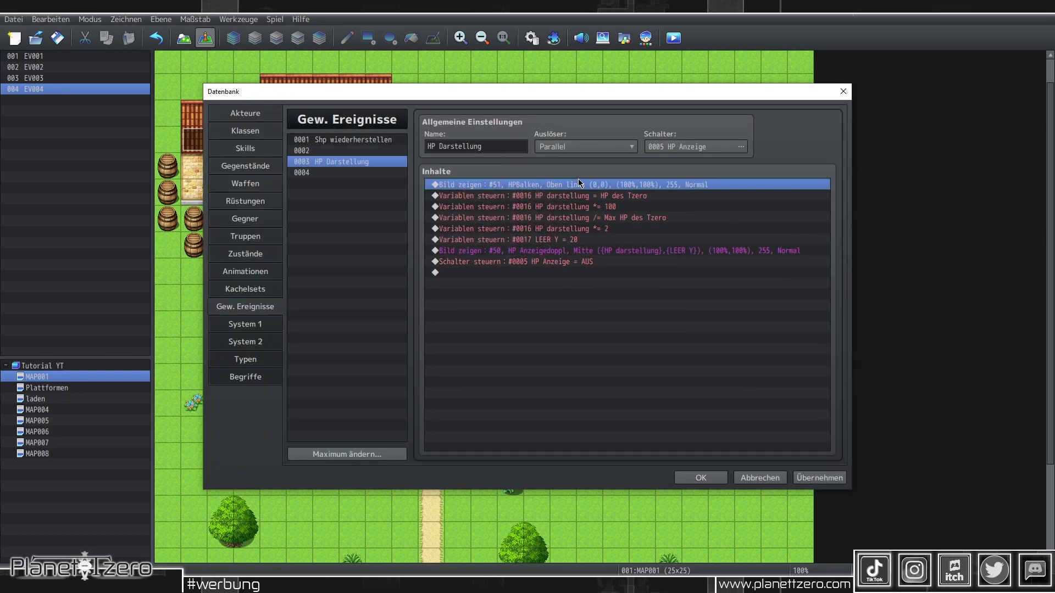
{"action": "left_click", "coordinate": [568, 253]}
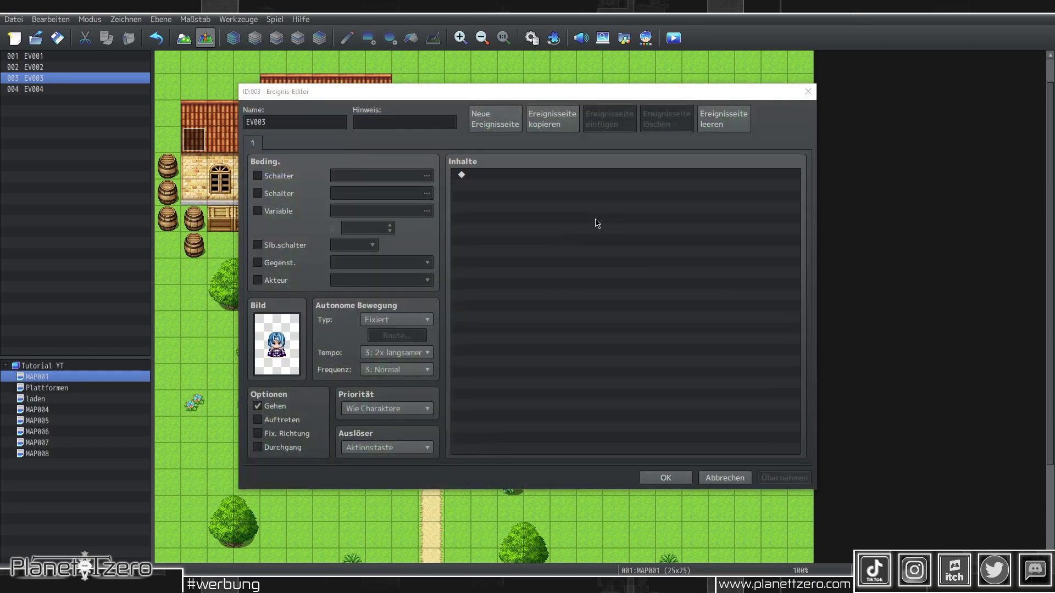
Give villager EV003 a Change HP command: Entire Party, Decrease, Constant 8.
{"action": "double_click", "coordinate": [595, 223]}
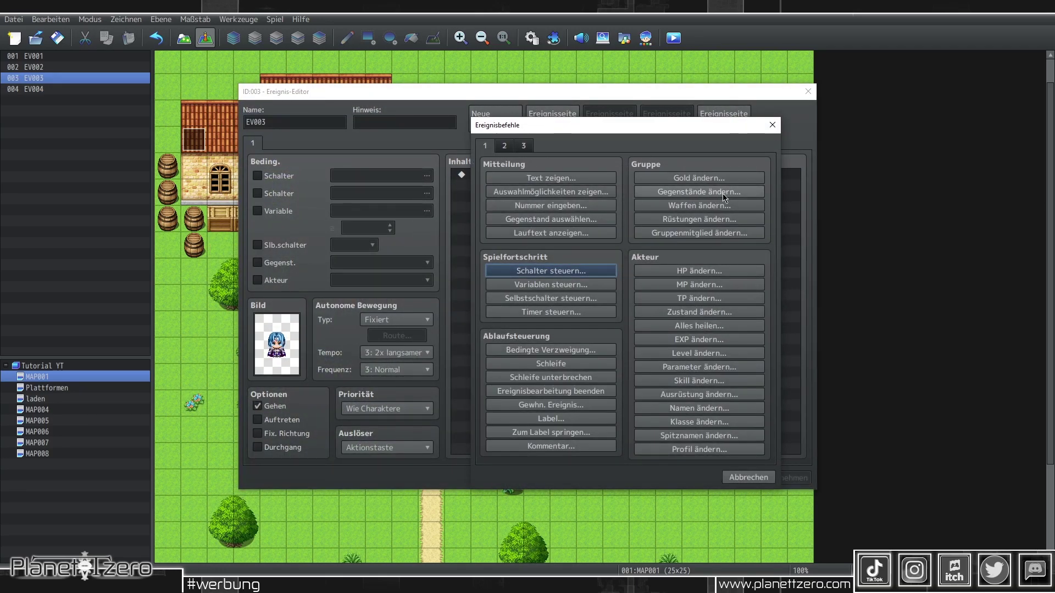
{"action": "left_click", "coordinate": [710, 274]}
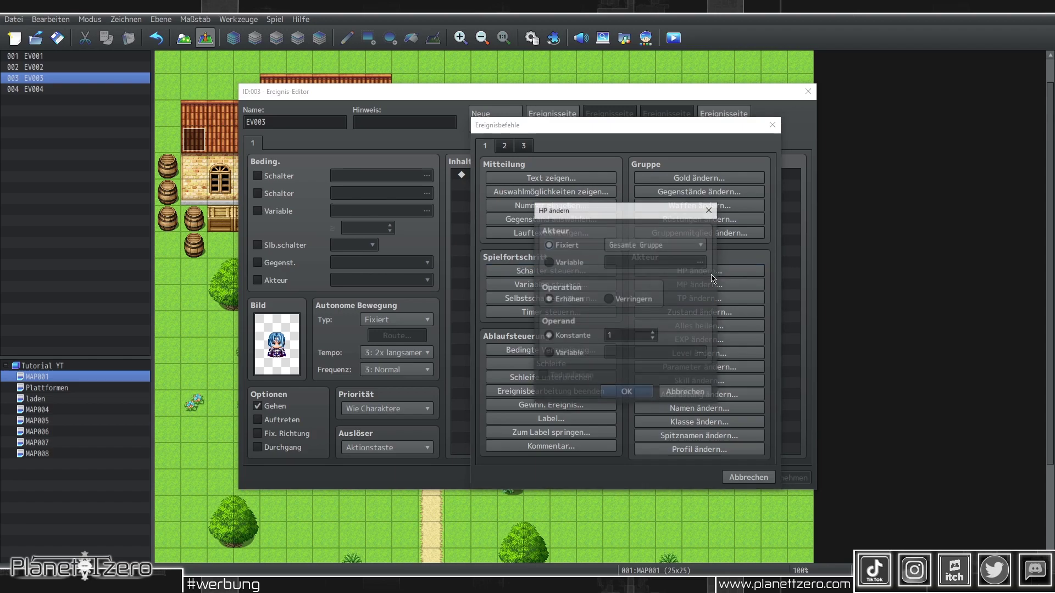
{"action": "left_click", "coordinate": [625, 299]}
{"action": "double_click", "coordinate": [625, 335]}
{"action": "type", "text": "8"}
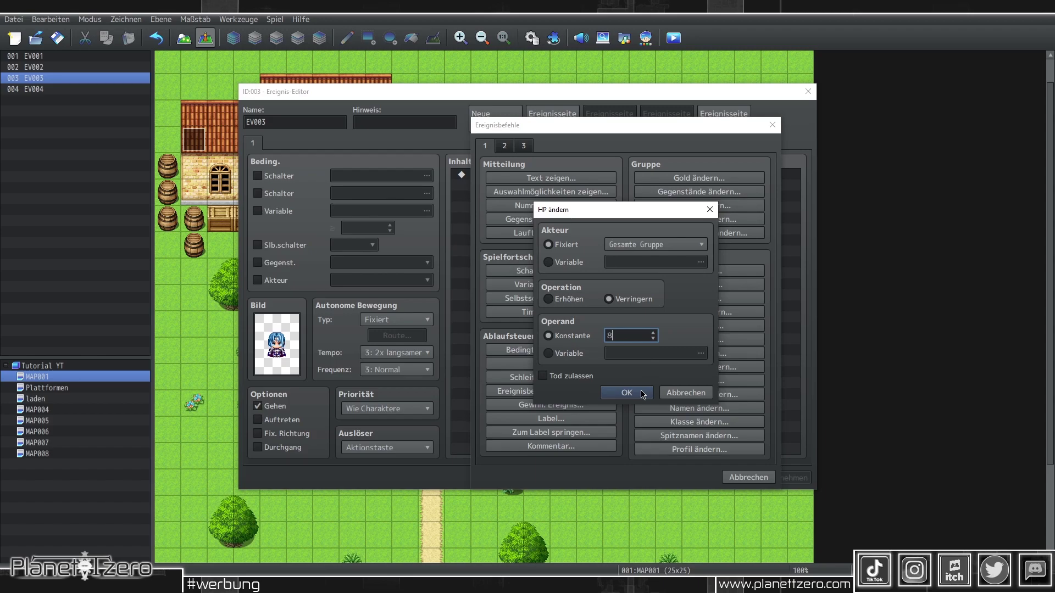
{"action": "left_click", "coordinate": [627, 392]}
Add Control Switches 0005 HP Anzeige = ON to EV003, then confirm and start a playtest.
{"action": "double_click", "coordinate": [550, 186]}
{"action": "left_click", "coordinate": [567, 275]}
{"action": "left_click", "coordinate": [632, 280]}
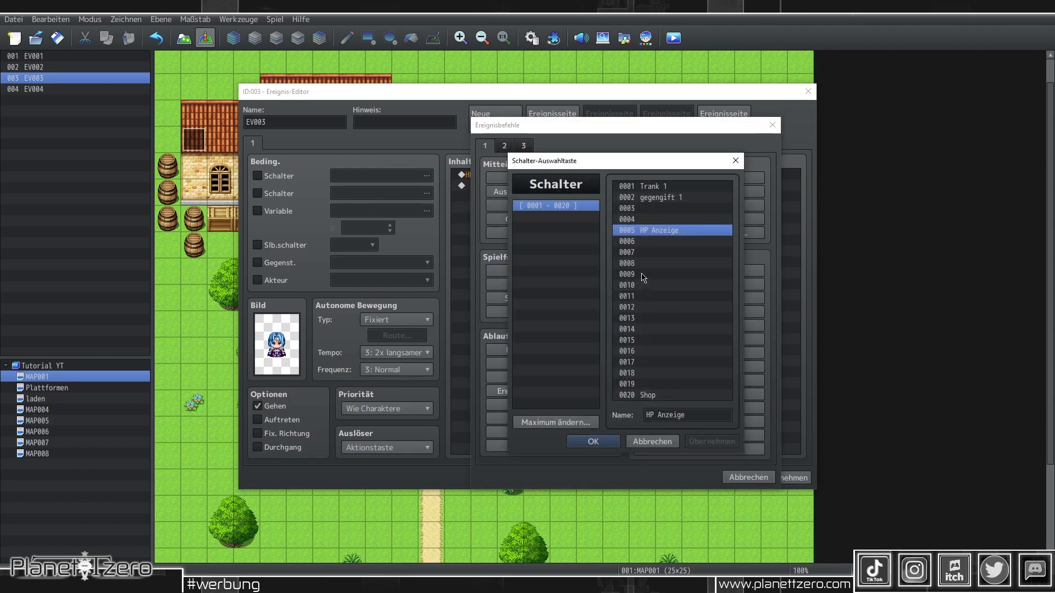
{"action": "left_click", "coordinate": [680, 233]}
{"action": "double_click", "coordinate": [679, 233]}
{"action": "left_click", "coordinate": [626, 358]}
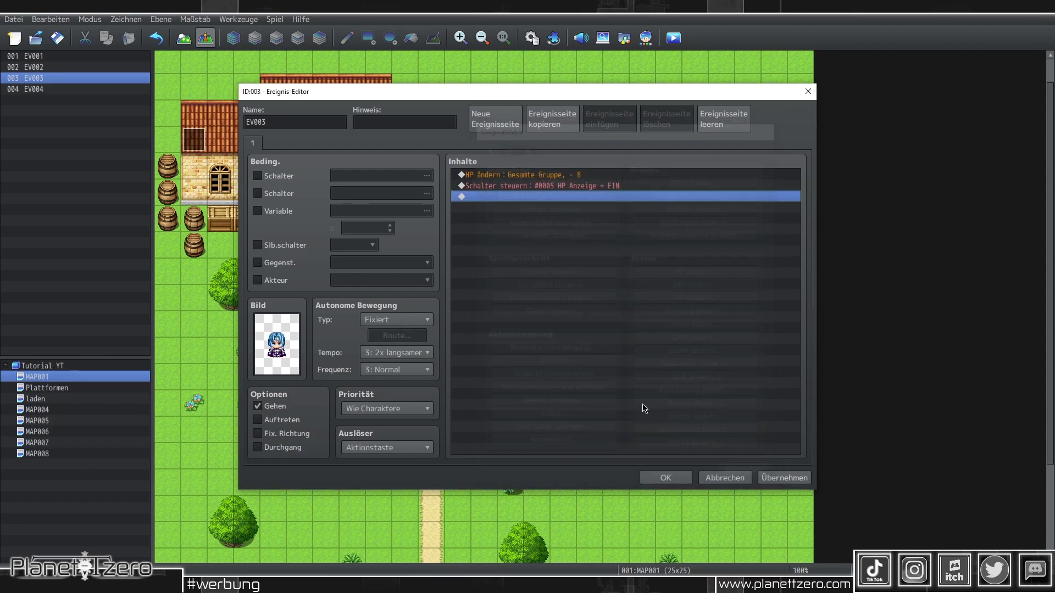
{"action": "left_click", "coordinate": [665, 478]}
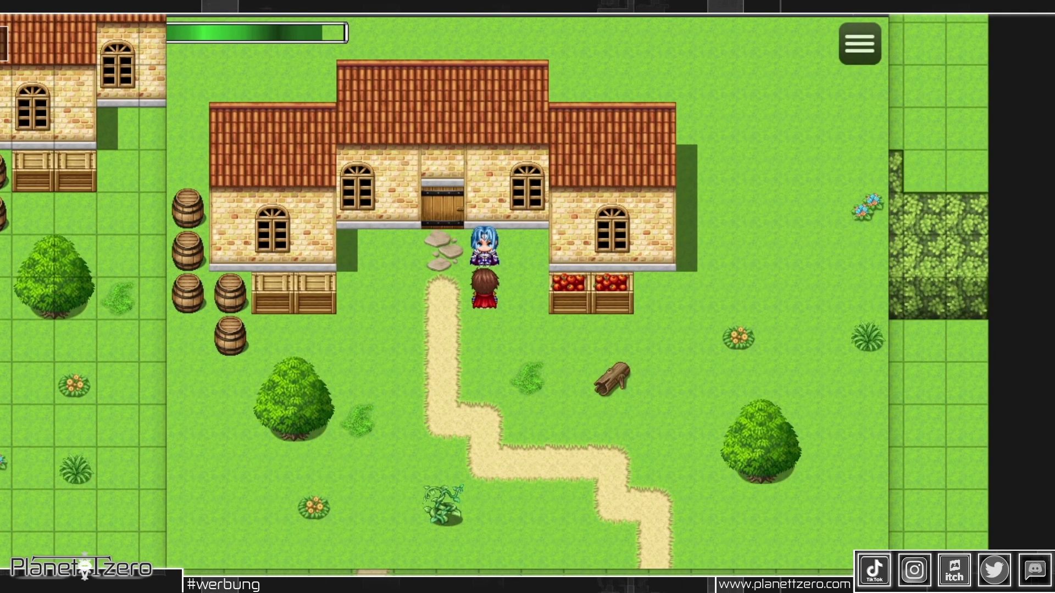
Walk the hero to the blue-haired villager and talk, then open the menu's Status screen.
{"action": "key", "text": "Left"}
{"action": "key", "text": "Up"}
{"action": "key", "text": "Right"}
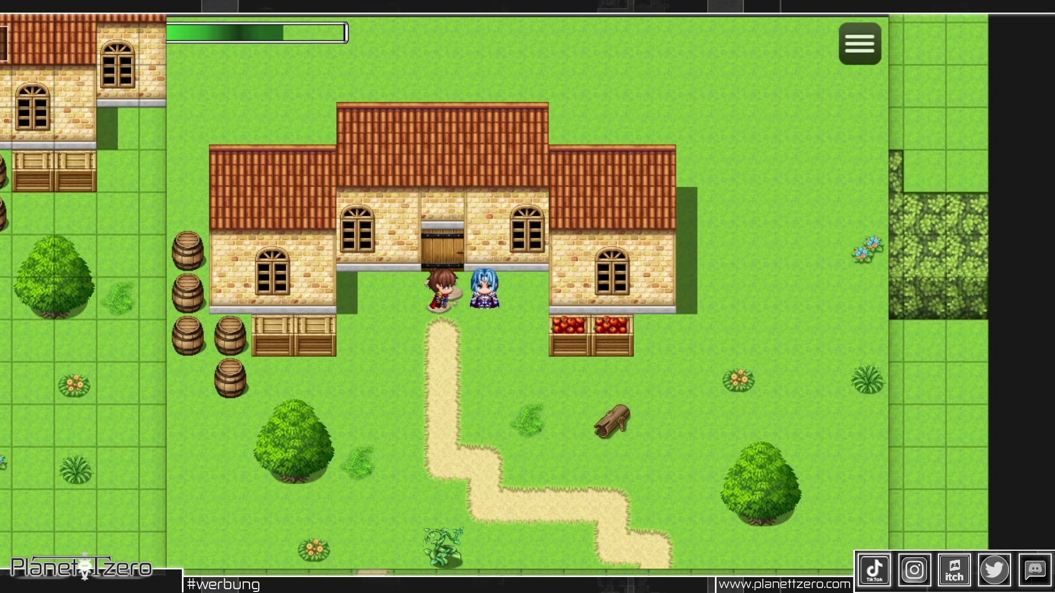
{"action": "key", "text": "Escape"}
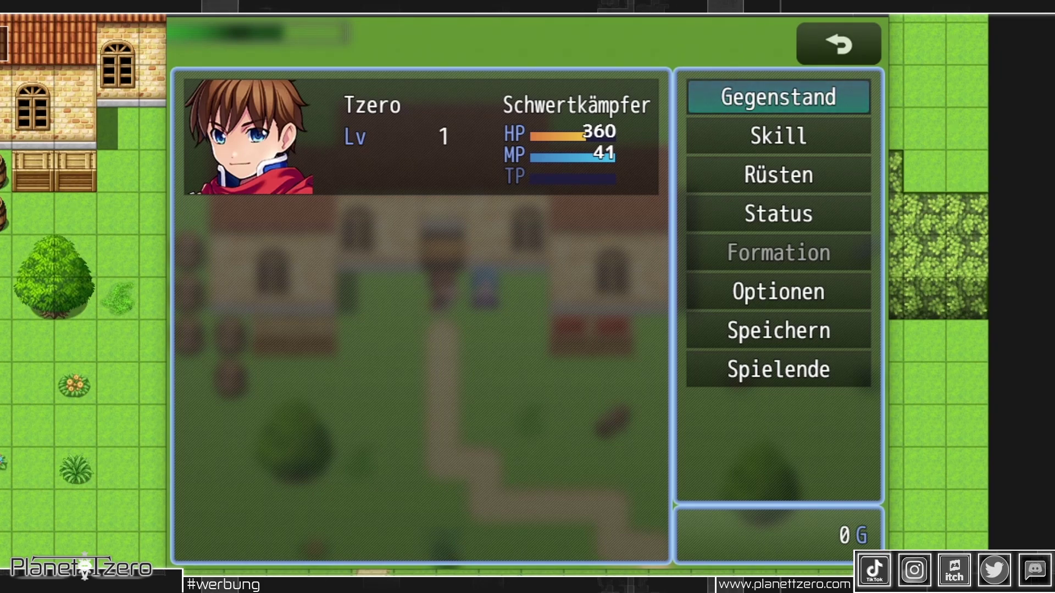
{"action": "key", "text": "Return"}
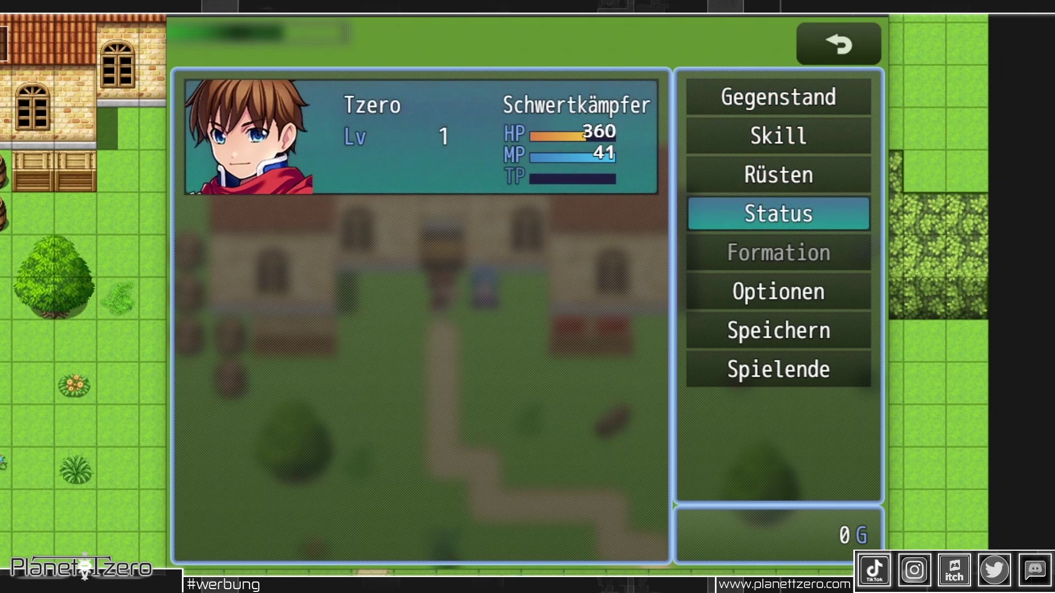